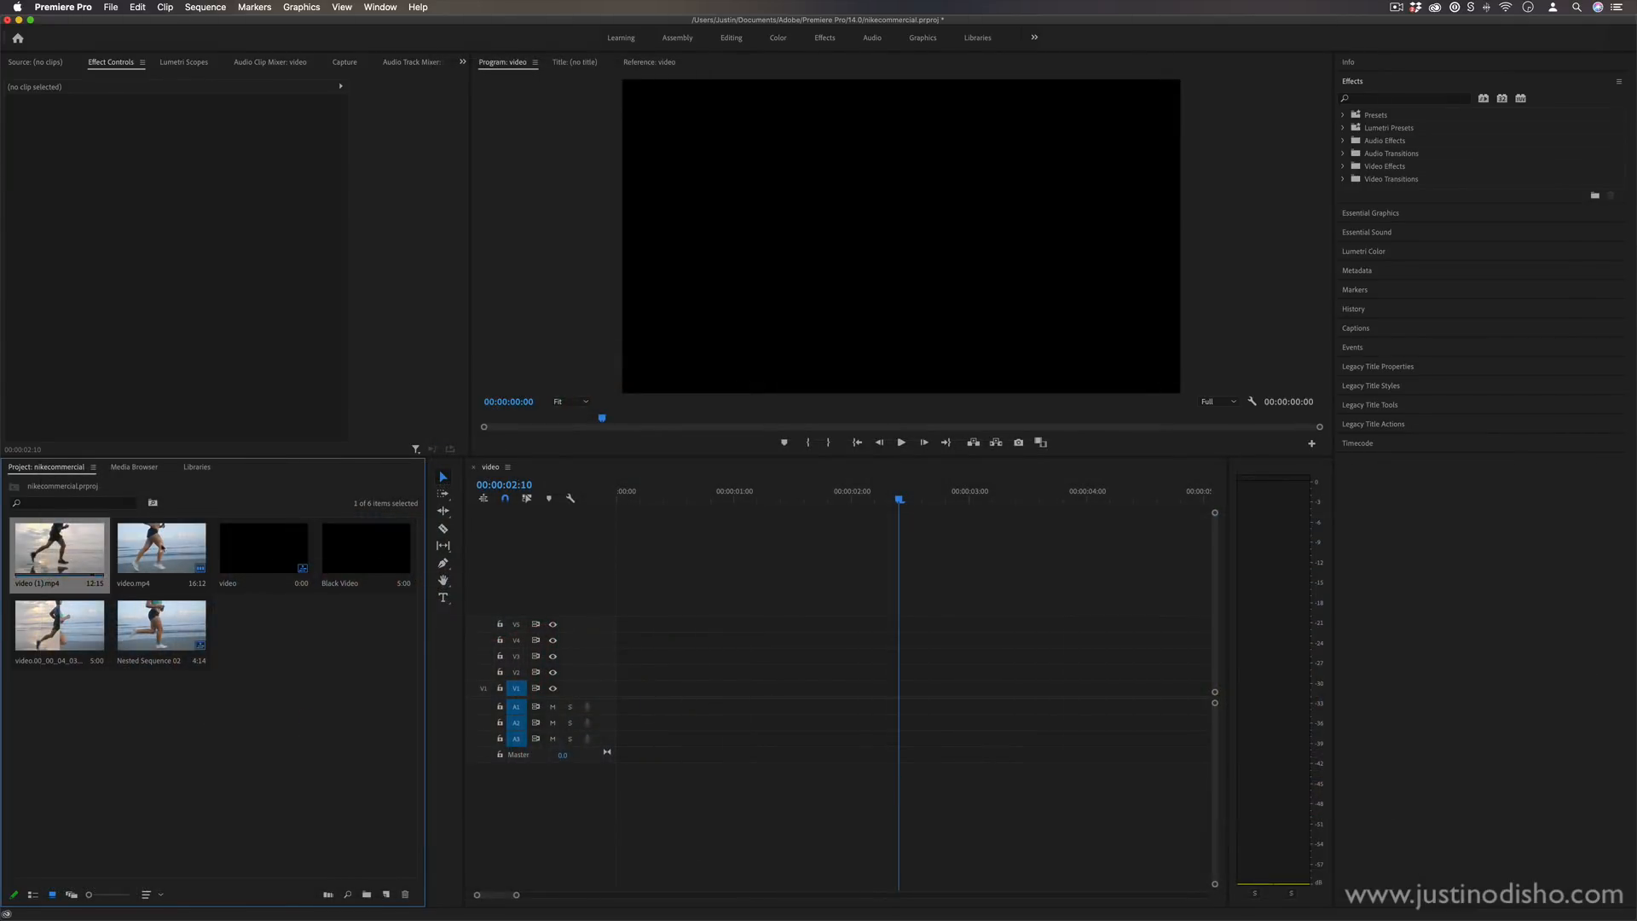
Step: Place video [1].mp4 on track V2 and video.mp4 above it on V3, both at the start of the sequence
click(163, 547)
drag(60, 548, 602, 672)
drag(152, 544, 594, 657)
drag(761, 498, 673, 502)
drag(516, 895, 568, 894)
Step: Compare the runners' strides in both clips at several points by switching the visibility of track V3 off and on
click(553, 656)
drag(641, 499, 972, 500)
click(553, 656)
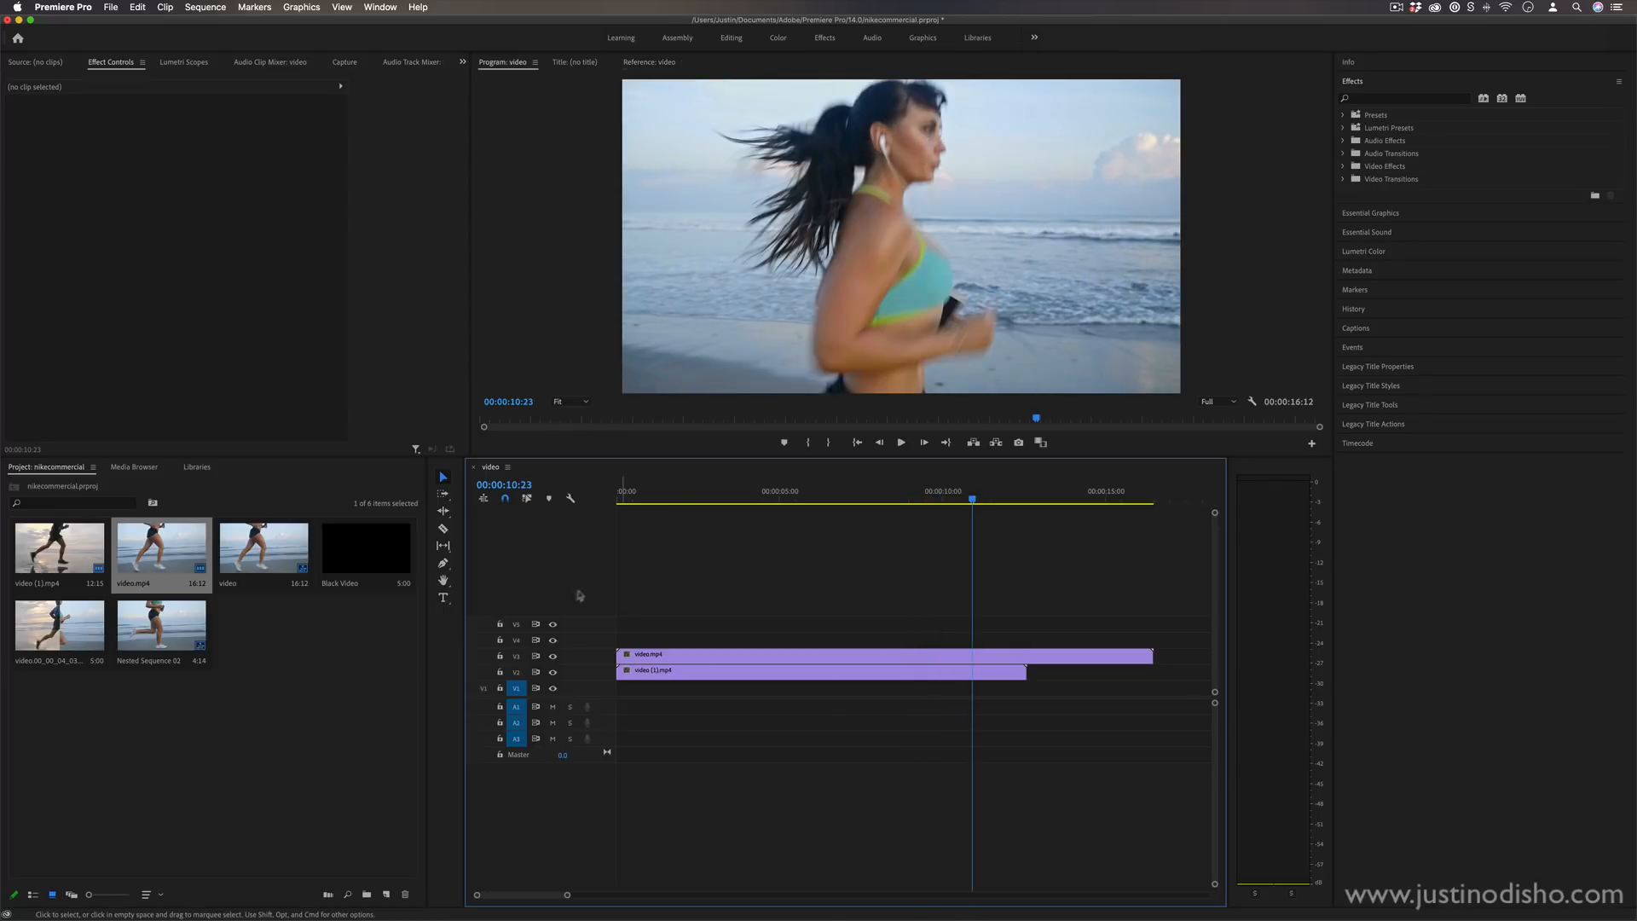
click(552, 656)
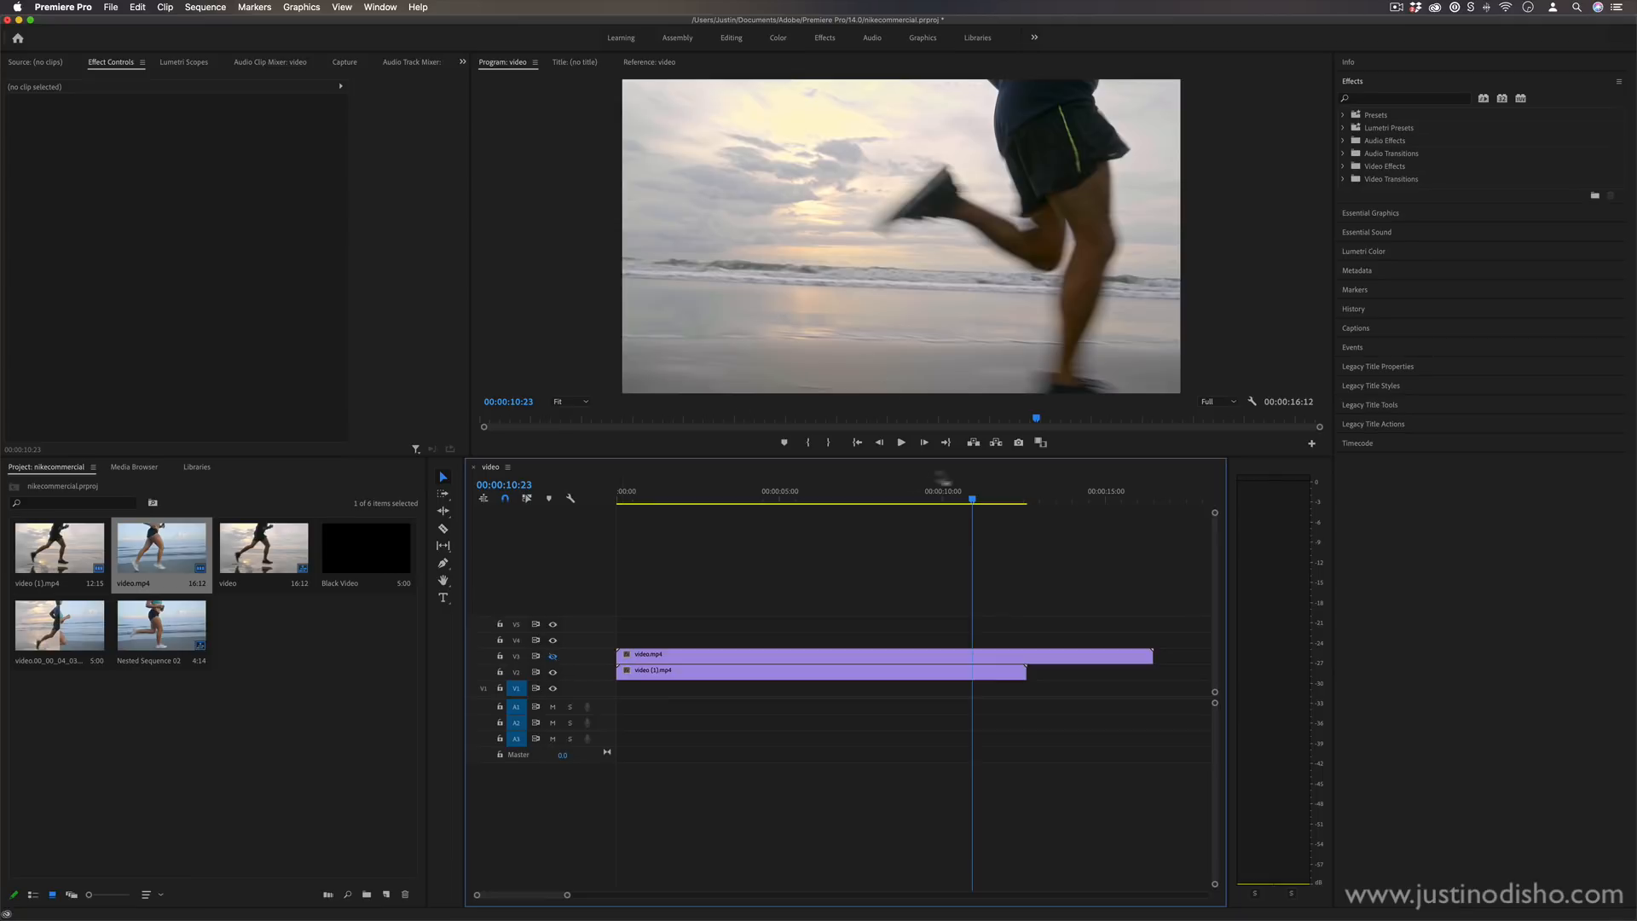
click(553, 656)
drag(676, 494, 618, 500)
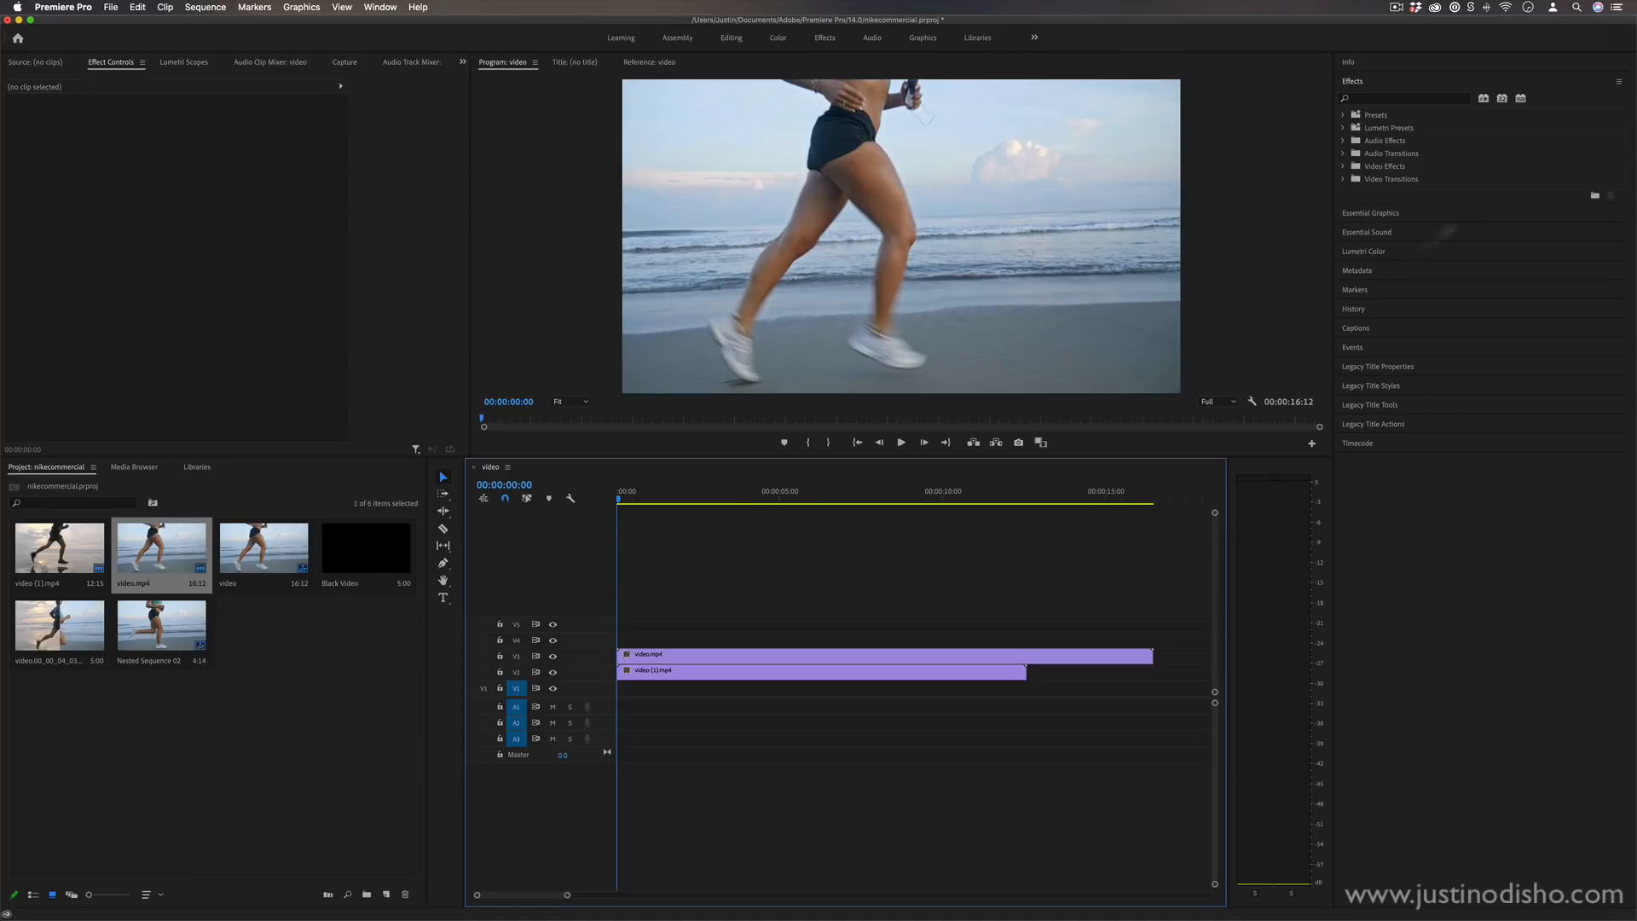
click(687, 499)
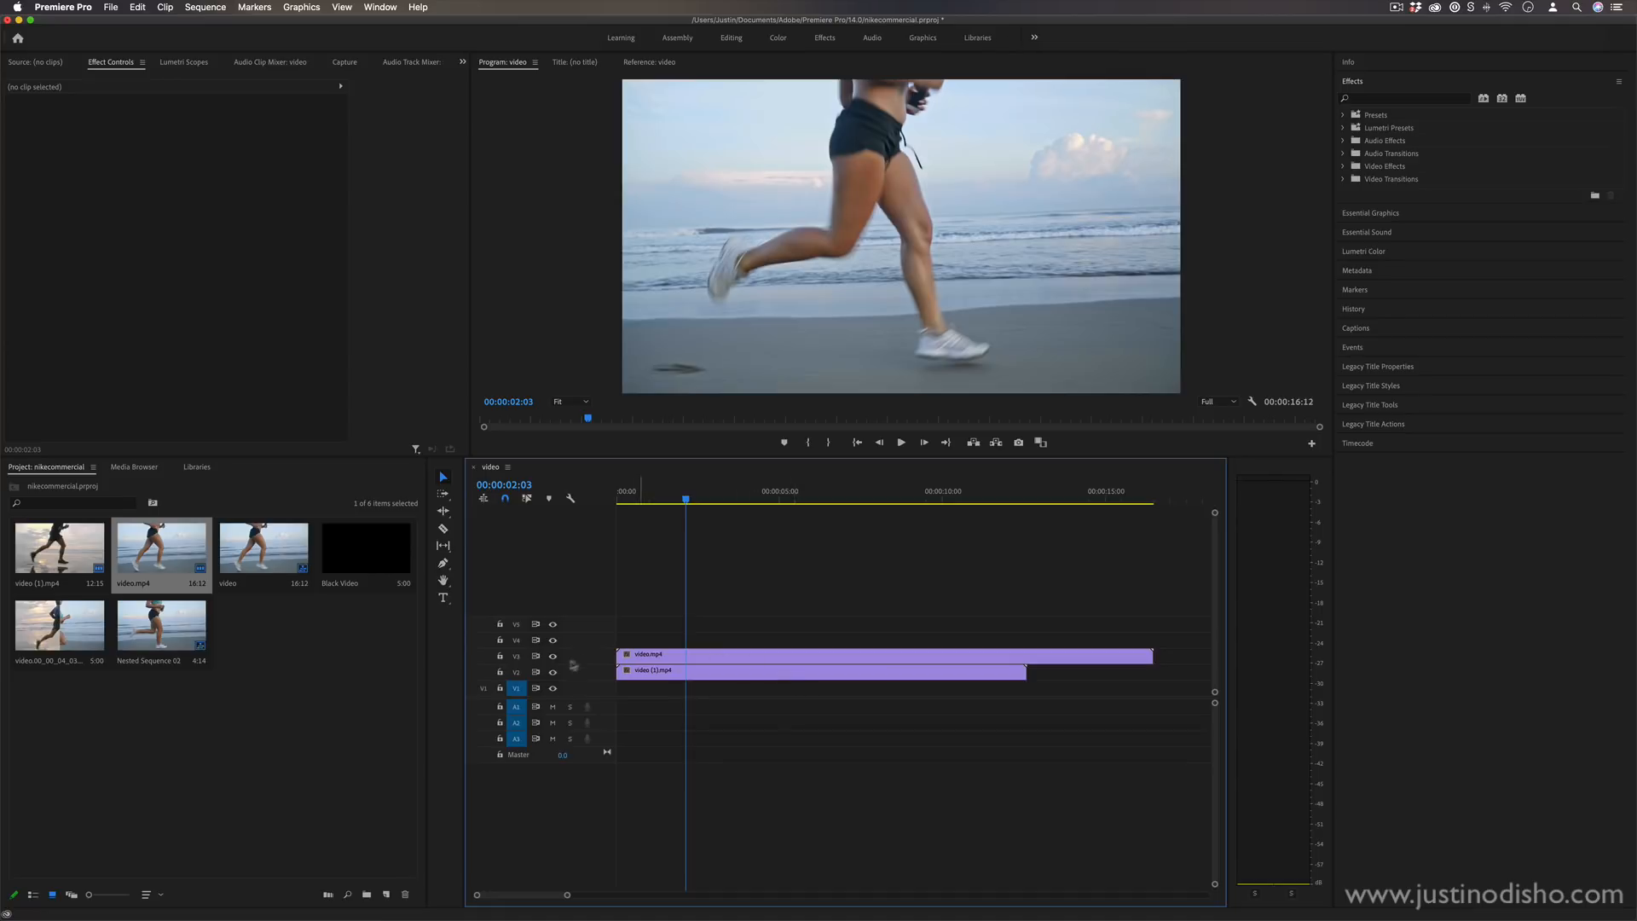
click(553, 656)
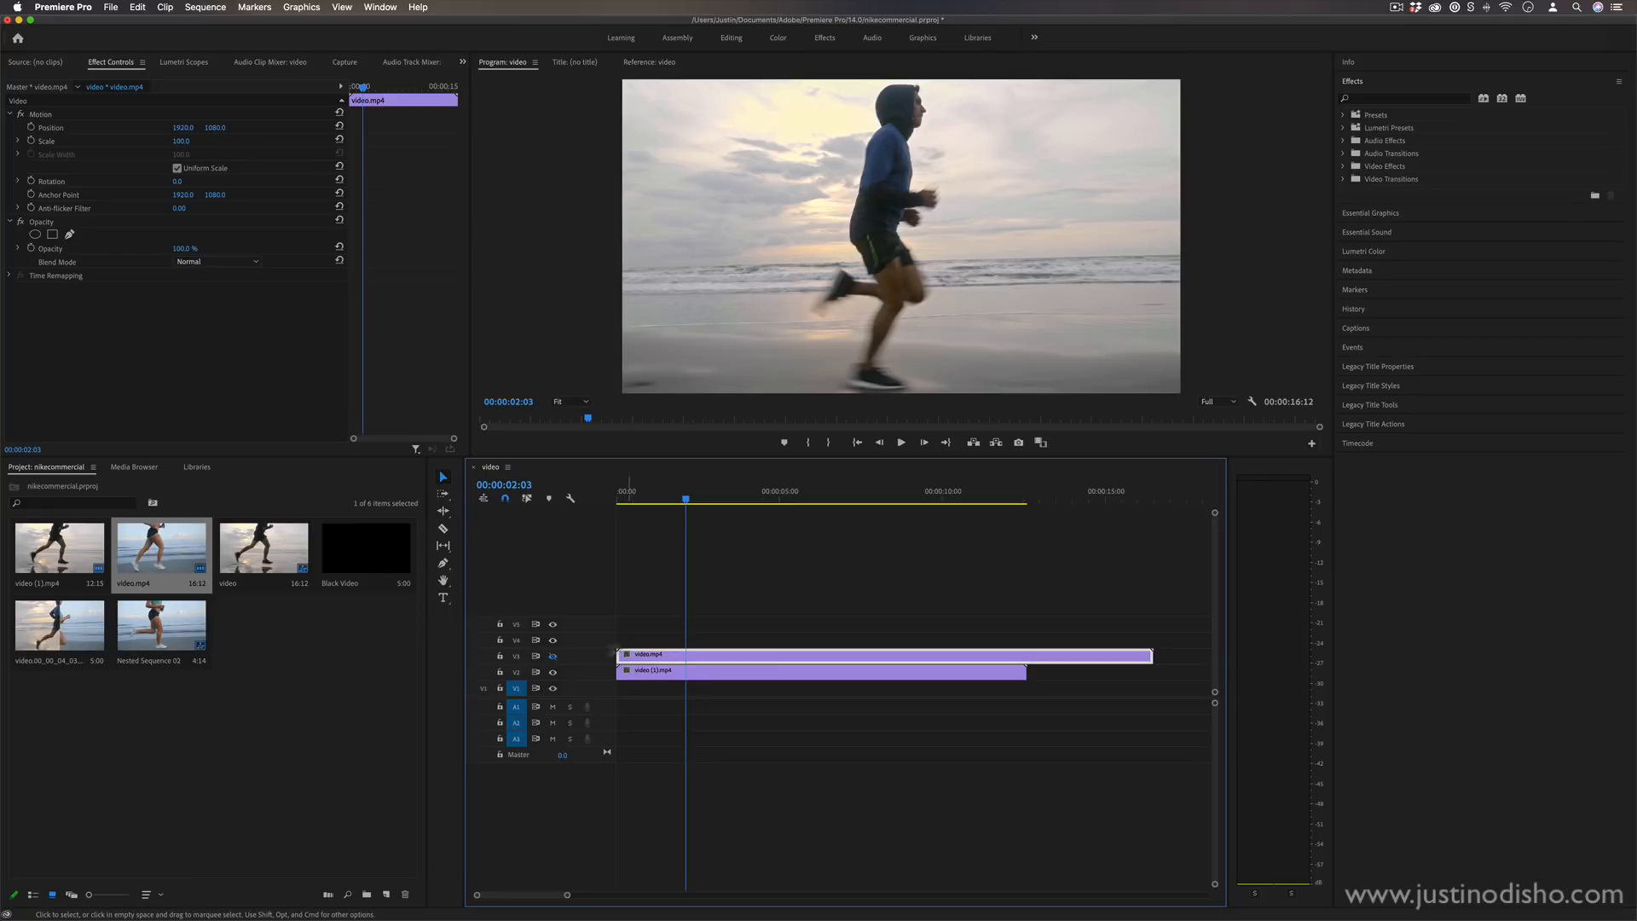
click(553, 657)
drag(740, 499, 788, 499)
click(554, 657)
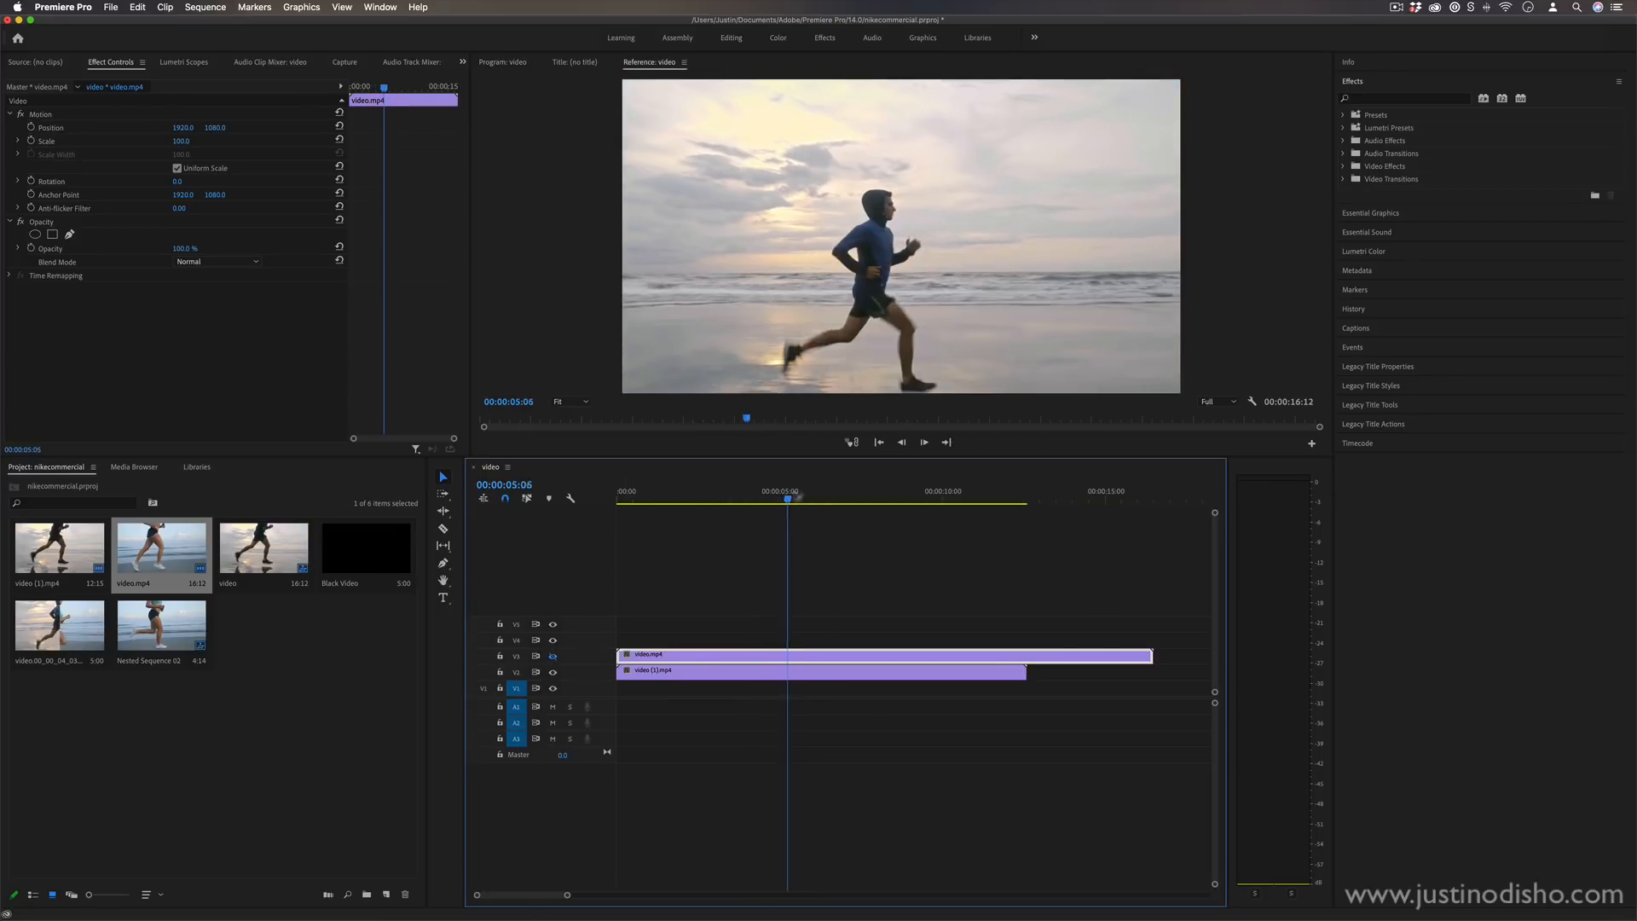
click(553, 657)
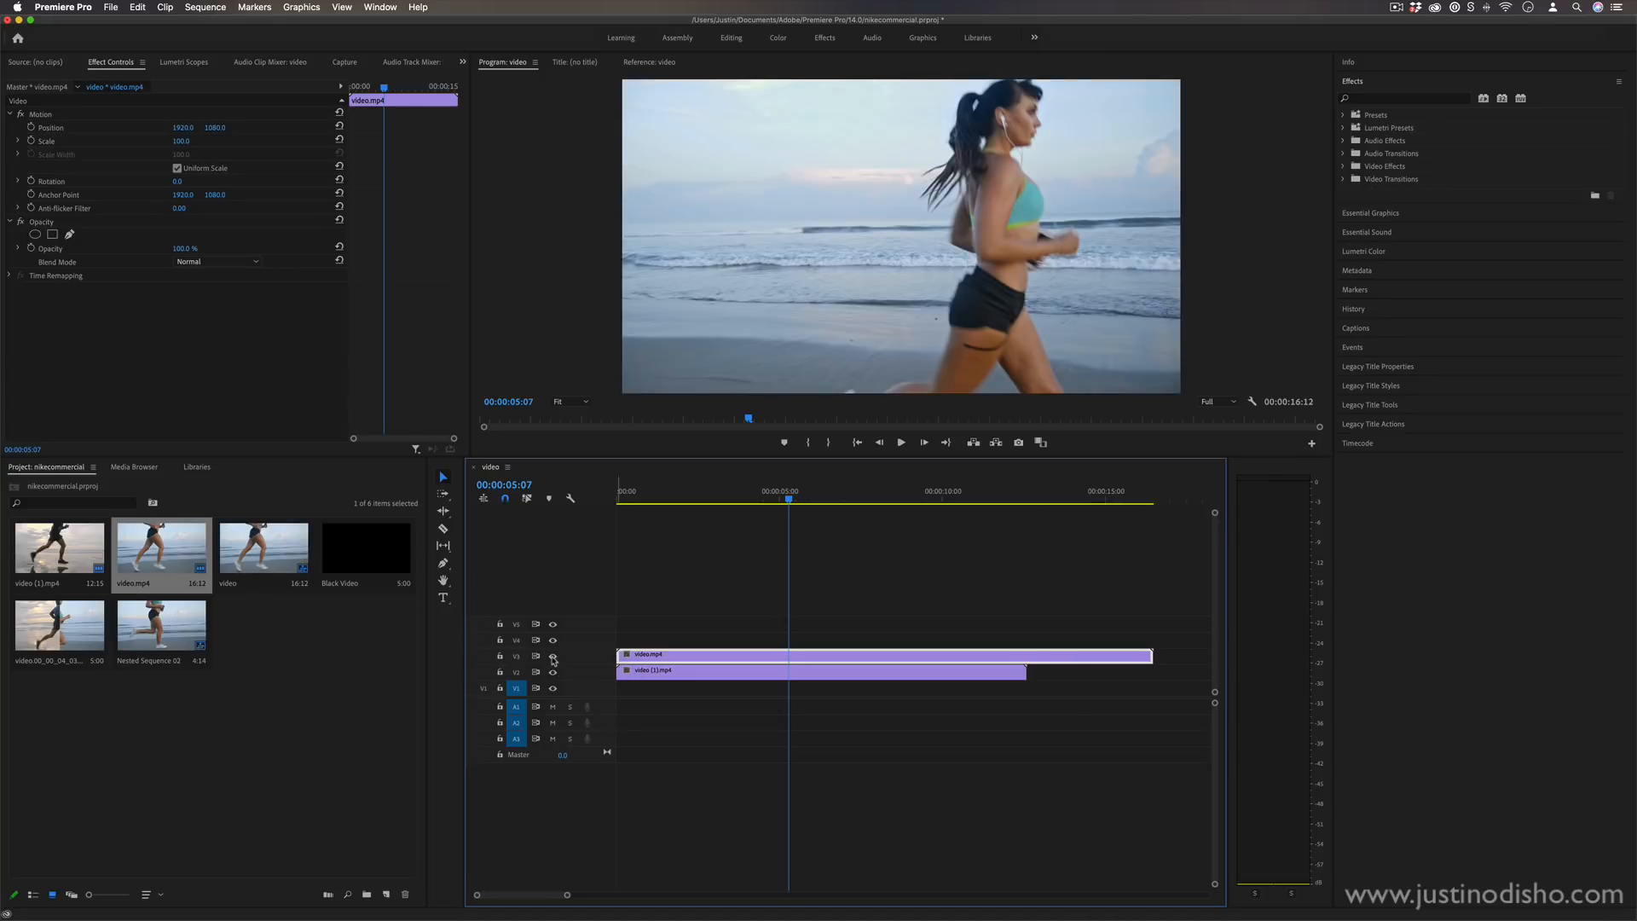
Step: Lower the opacity of video.mp4 on V3 to 57% so it overlays the clip below
mouse_move(180, 142)
mouse_down()
mouse_move(164, 142)
mouse_move(191, 142)
mouse_up()
key(super+z)
drag(185, 252, 152, 252)
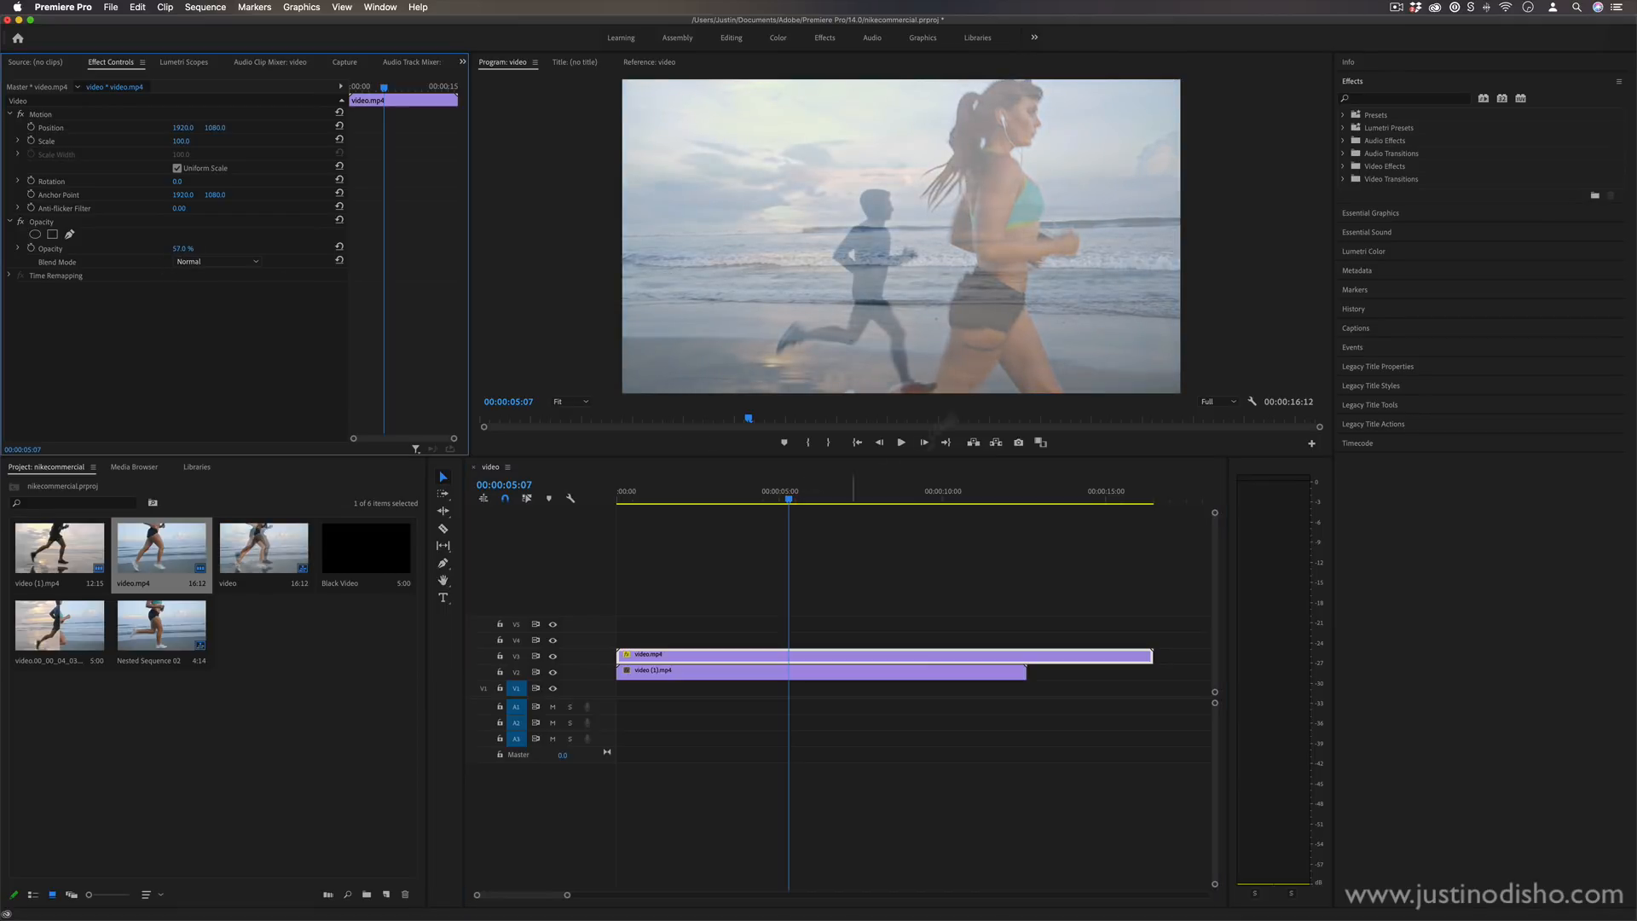
Step: Hide track V3 and trim the start of video [1].mp4 on V2 to the stride frame at 00:00:00:02
mouse_move(627, 501)
mouse_down()
mouse_move(661, 501)
mouse_move(601, 500)
mouse_up()
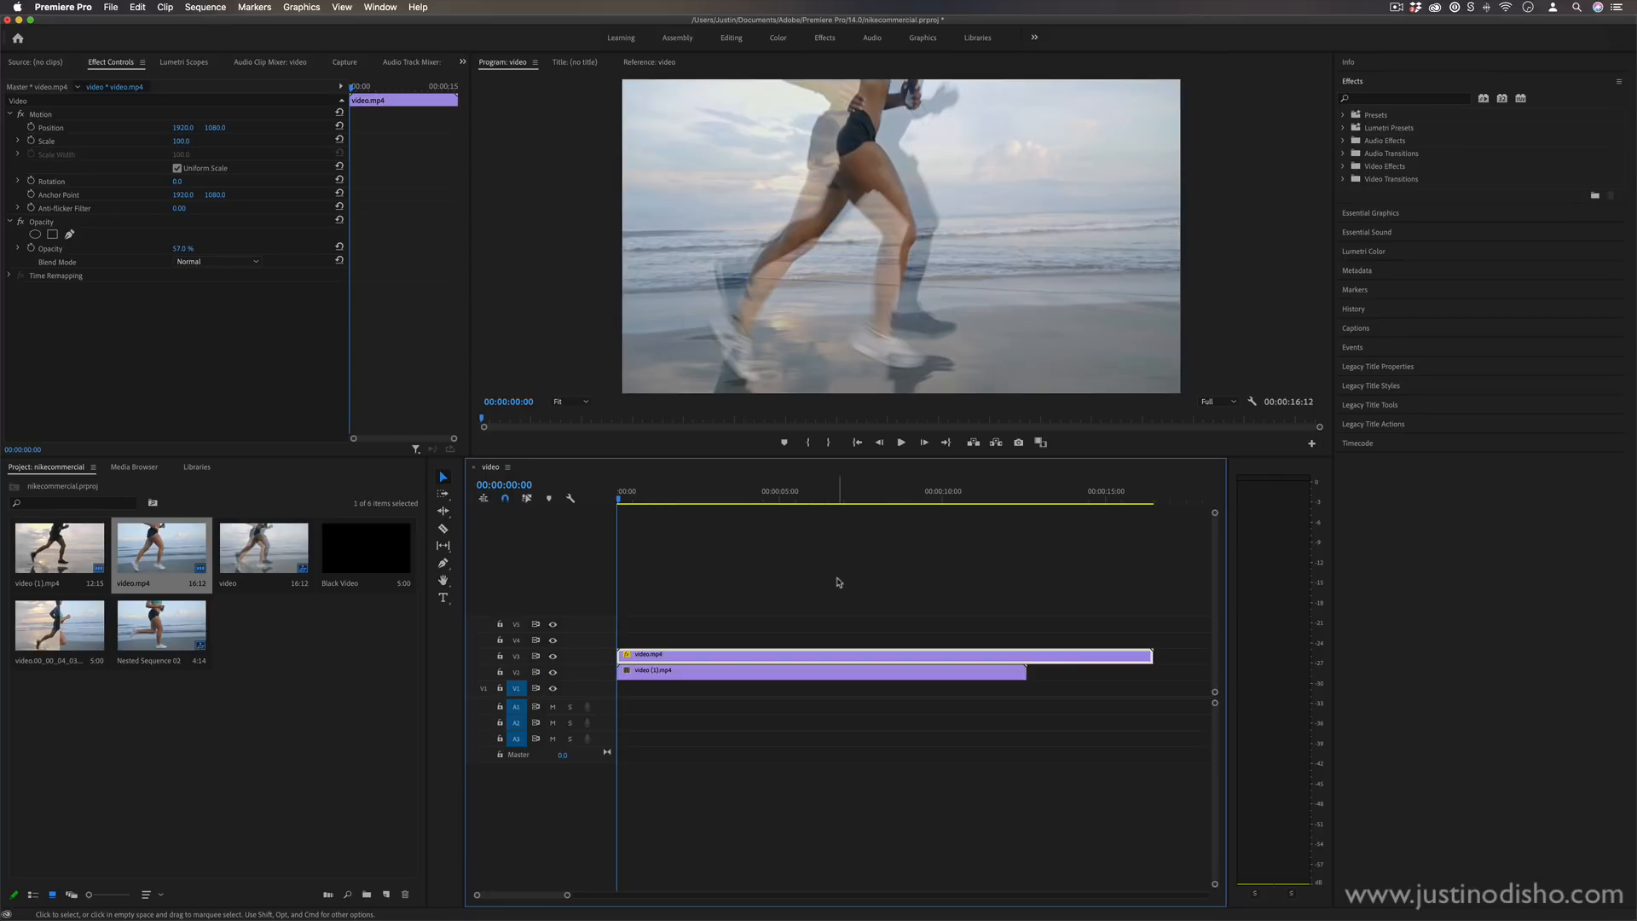
key(Right)
key(Right)
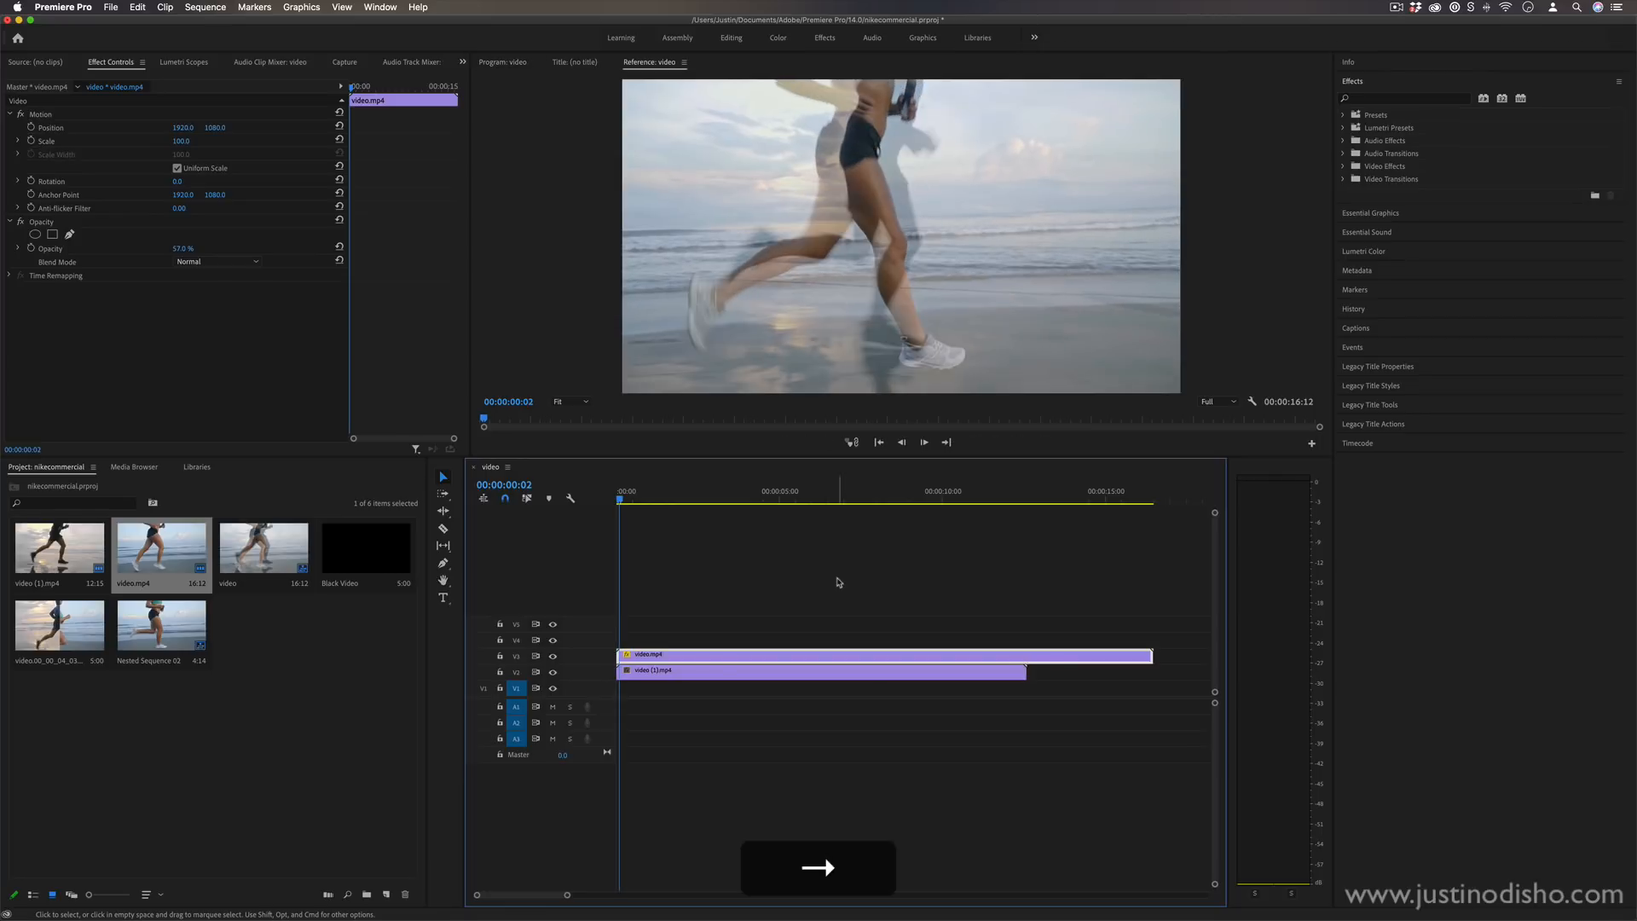
key(Left)
key(Left)
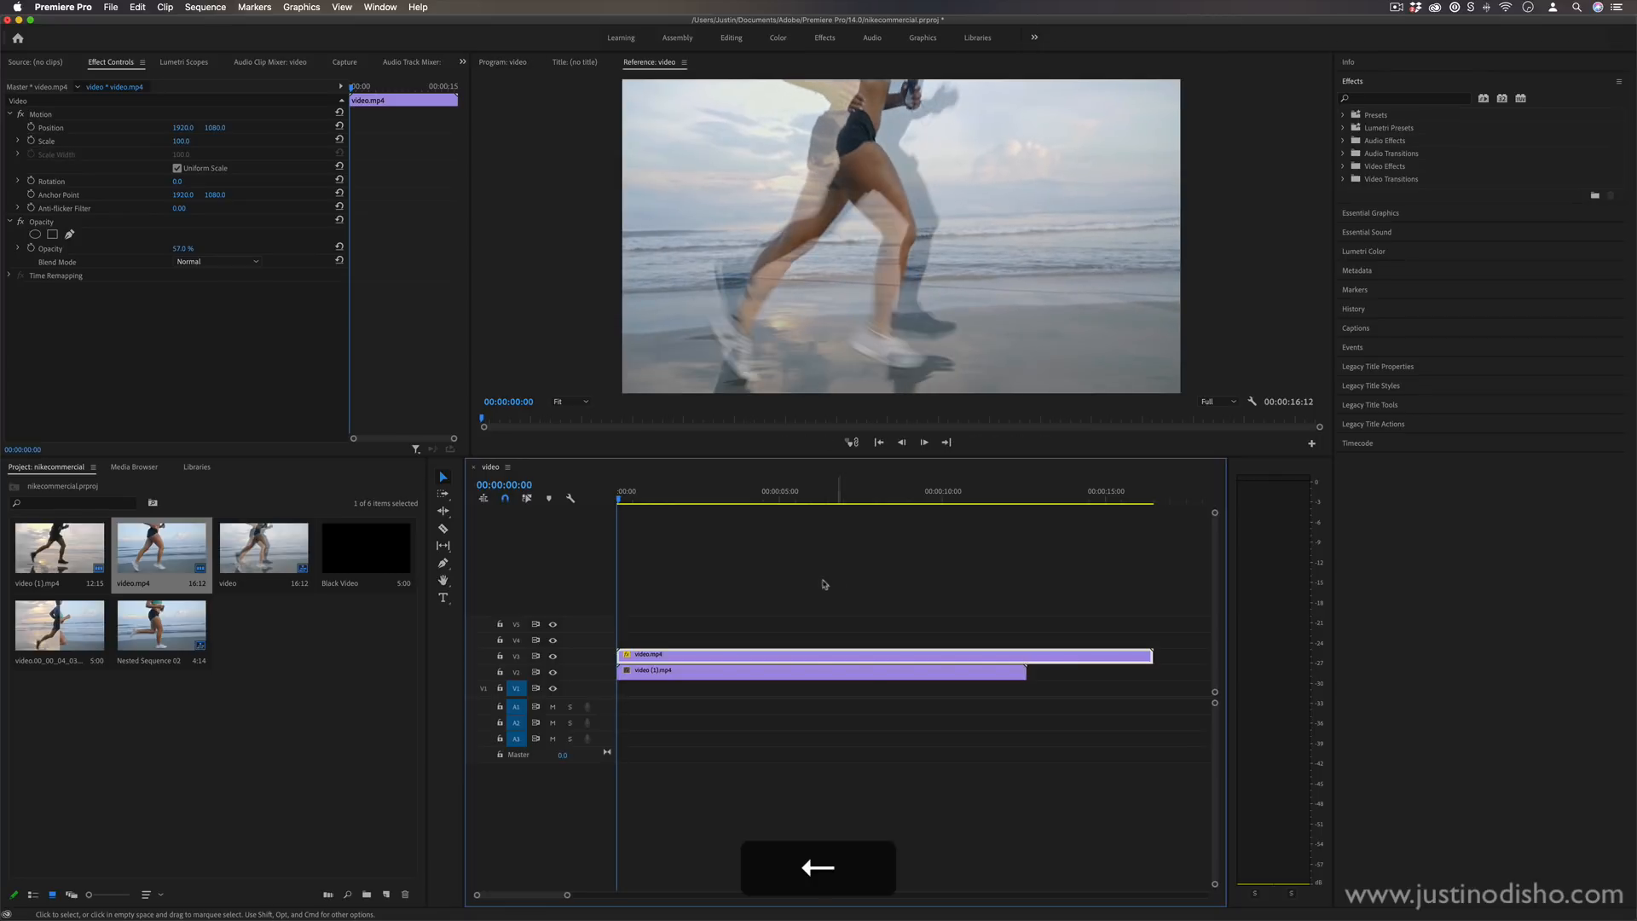
click(553, 657)
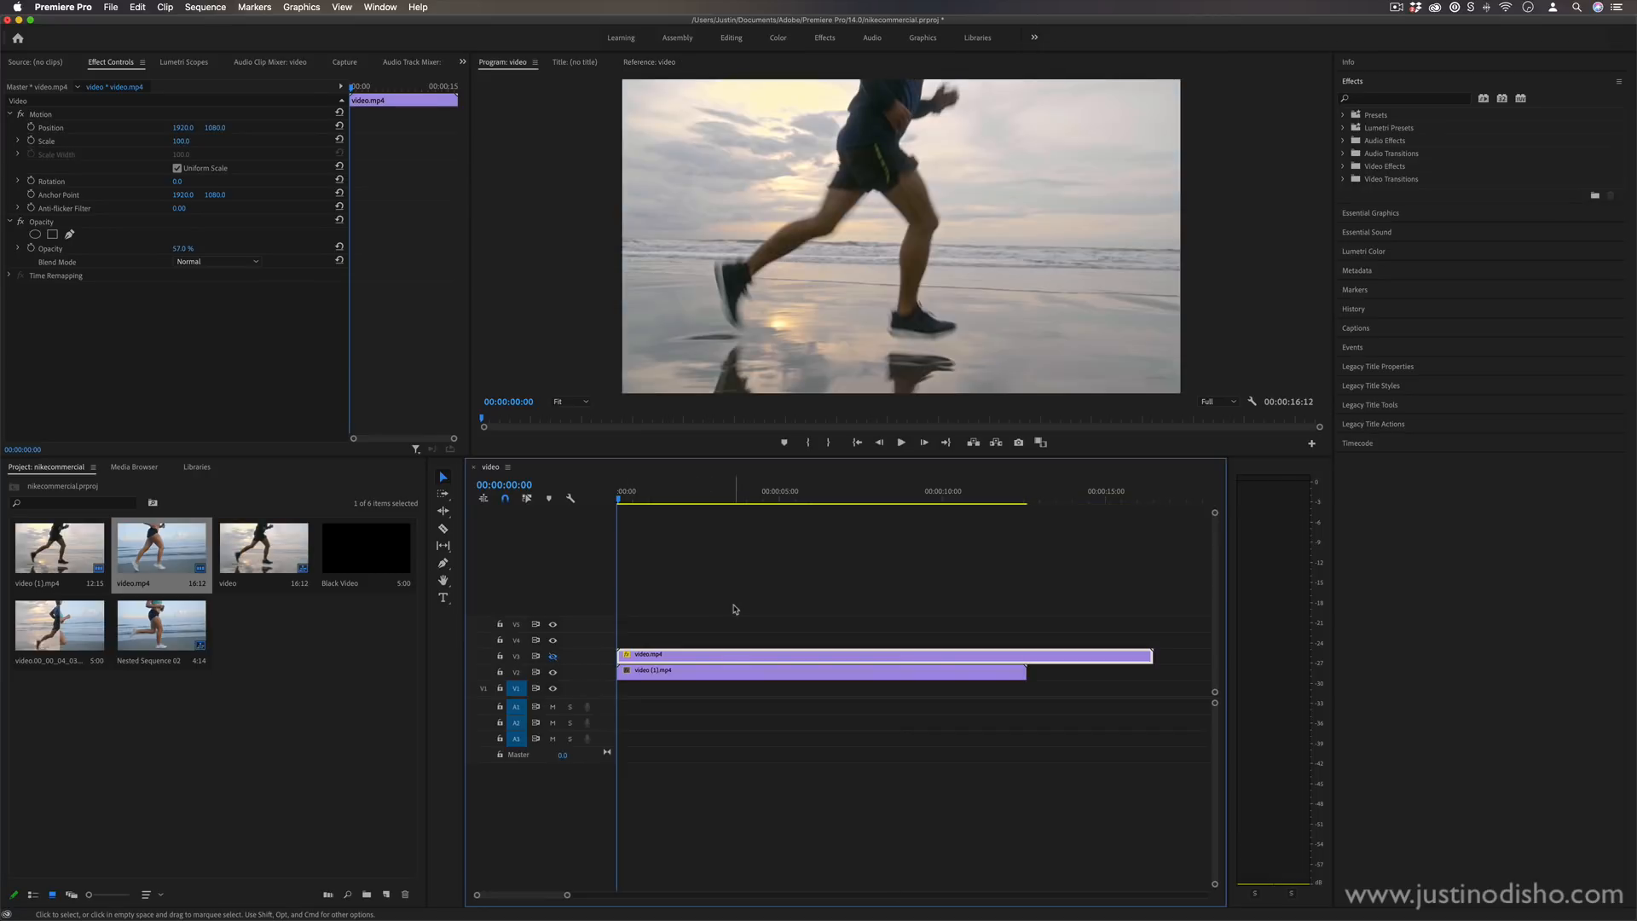
key(Right)
key(Right)
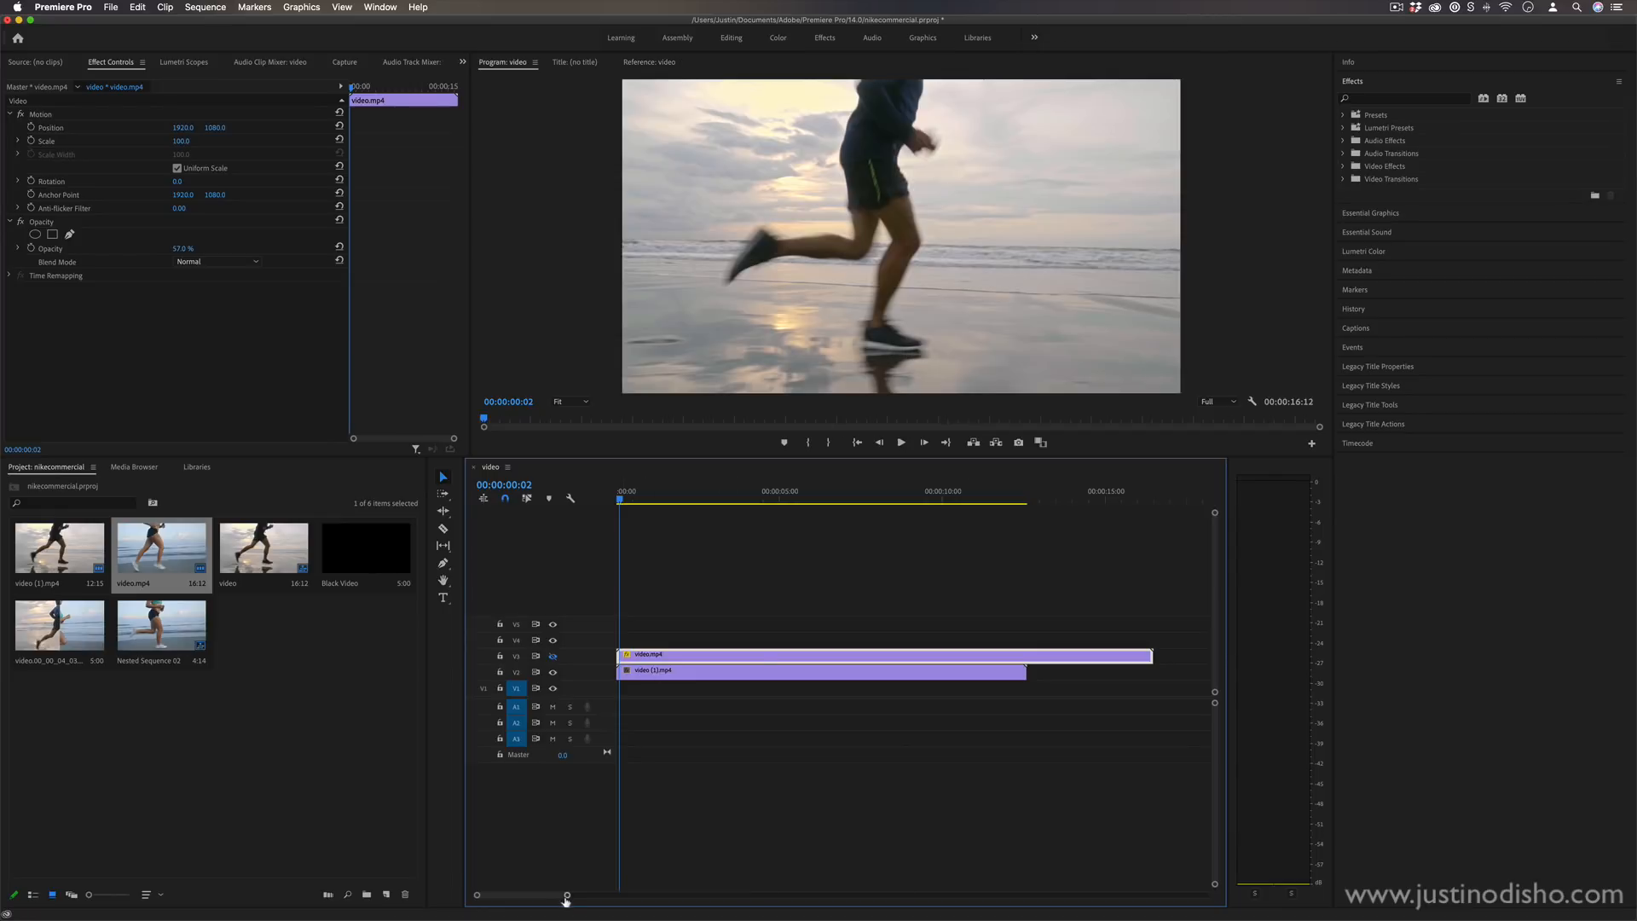
drag(566, 899, 494, 896)
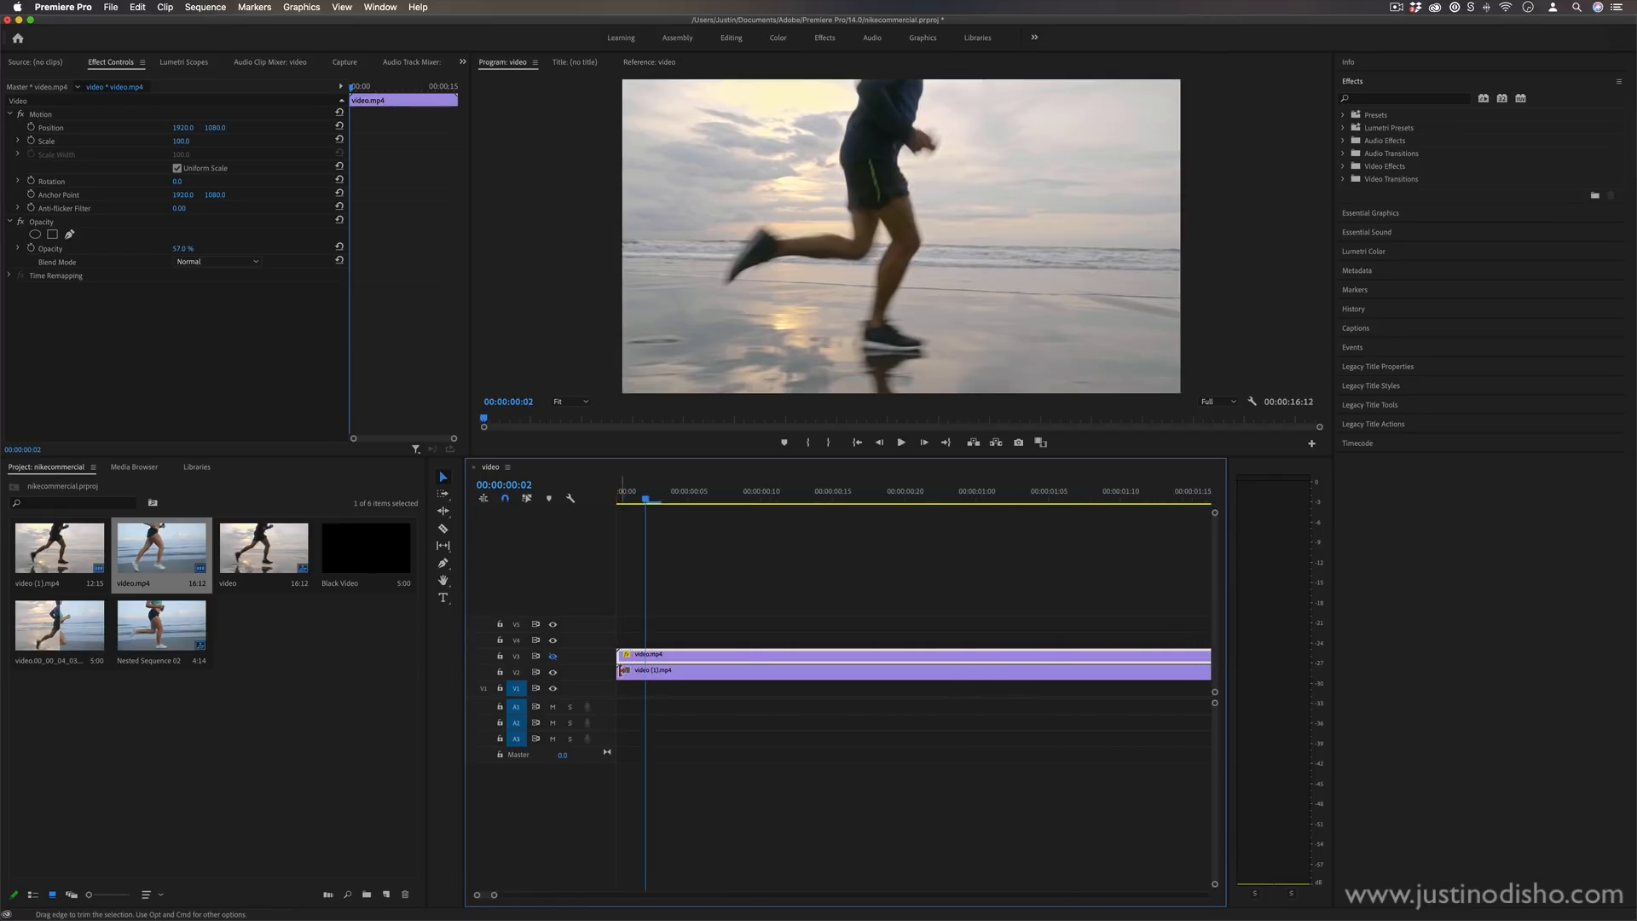
drag(620, 671, 645, 671)
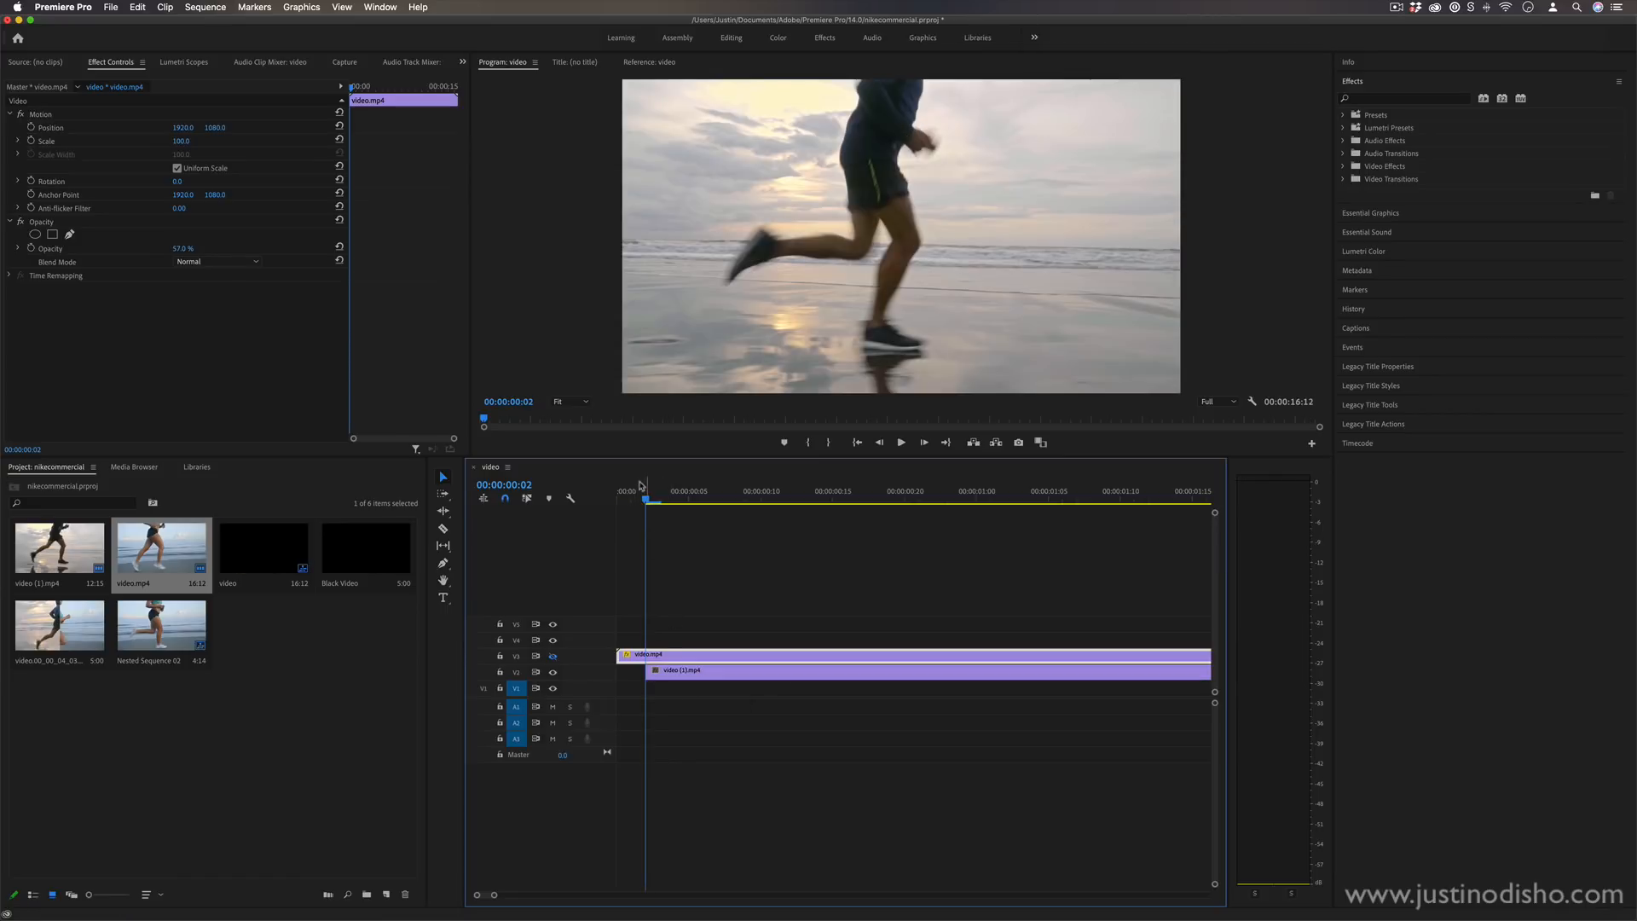
Step: Trim the first two frames off video.mp4 to match the stride, and start both visible clips at the beginning of the sequence
click(553, 657)
key(Home)
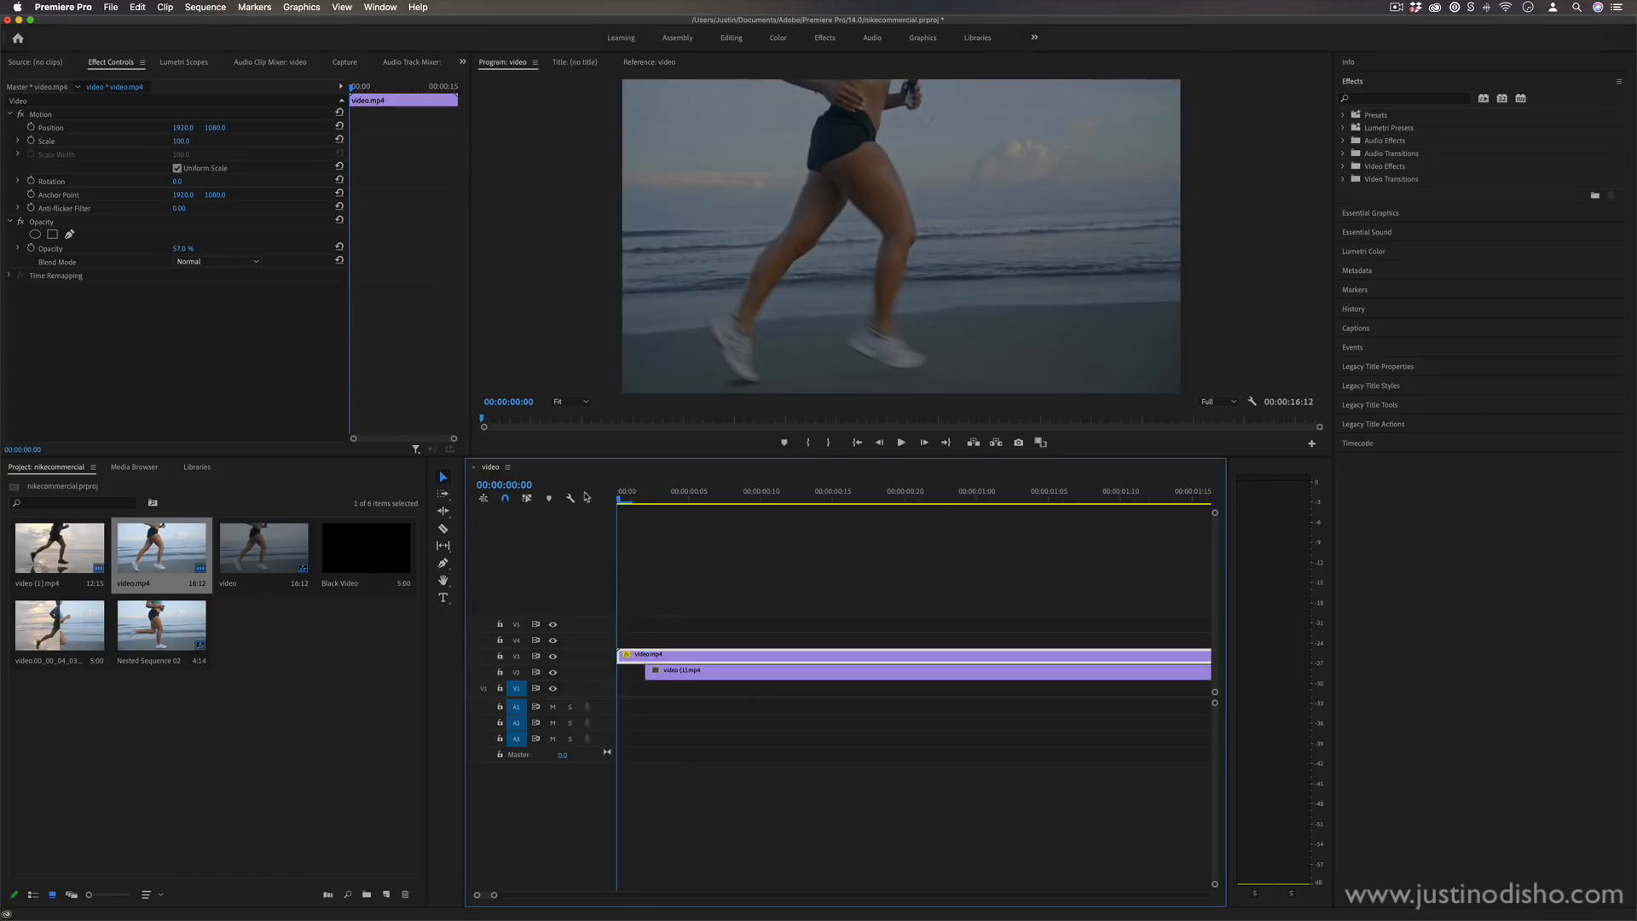
key(Right)
key(Right)
key(Right)
key(Right)
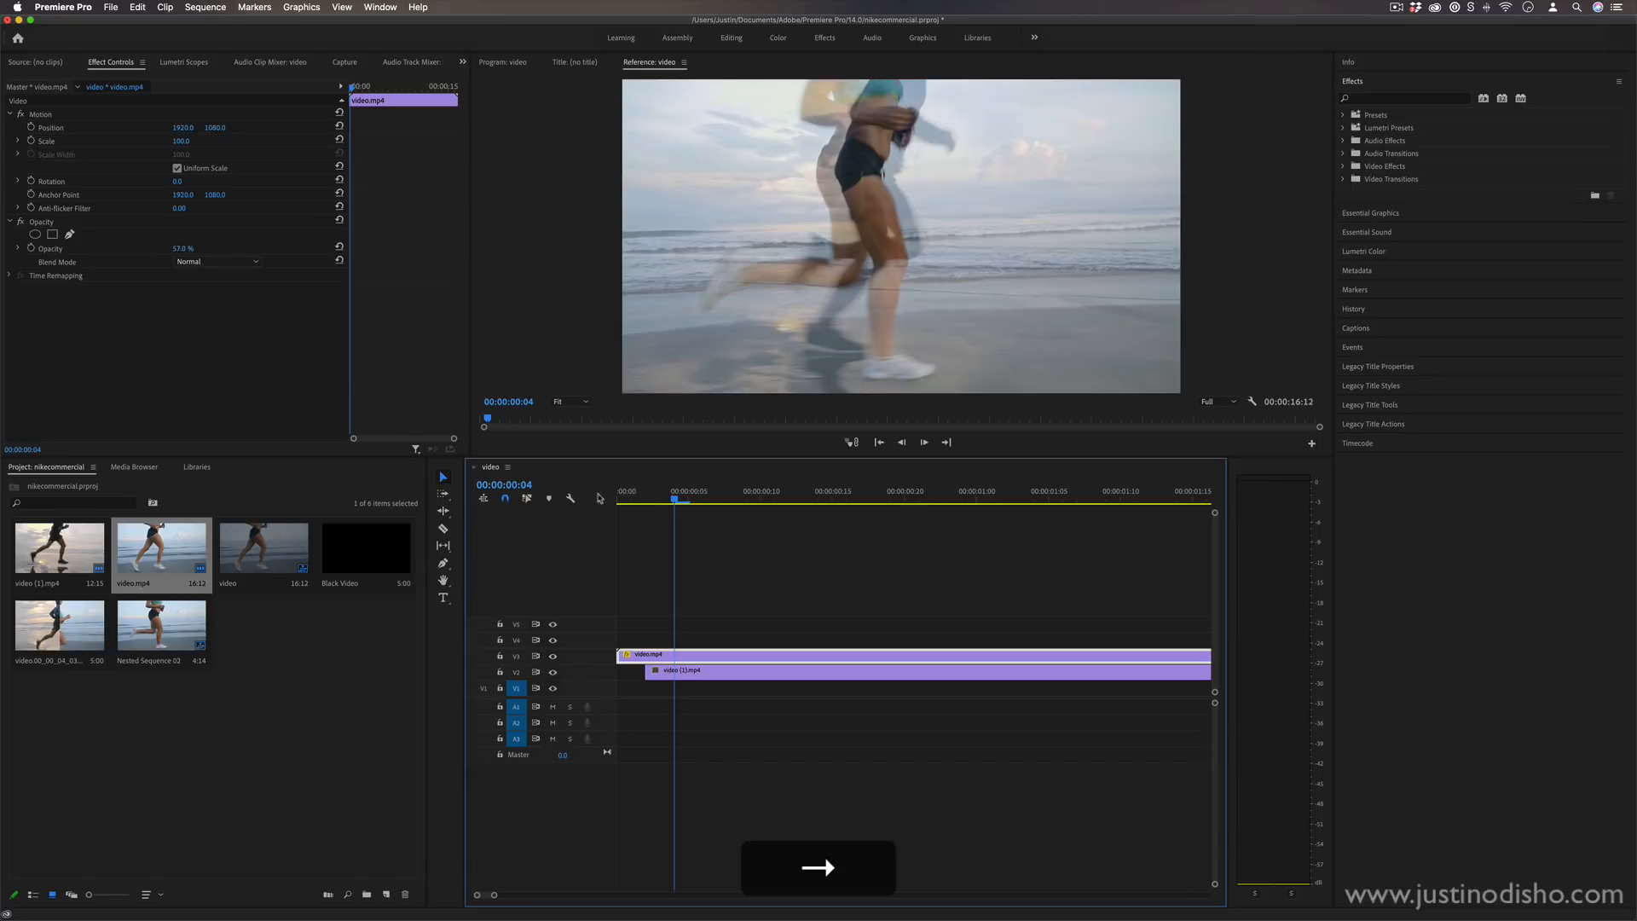
click(553, 672)
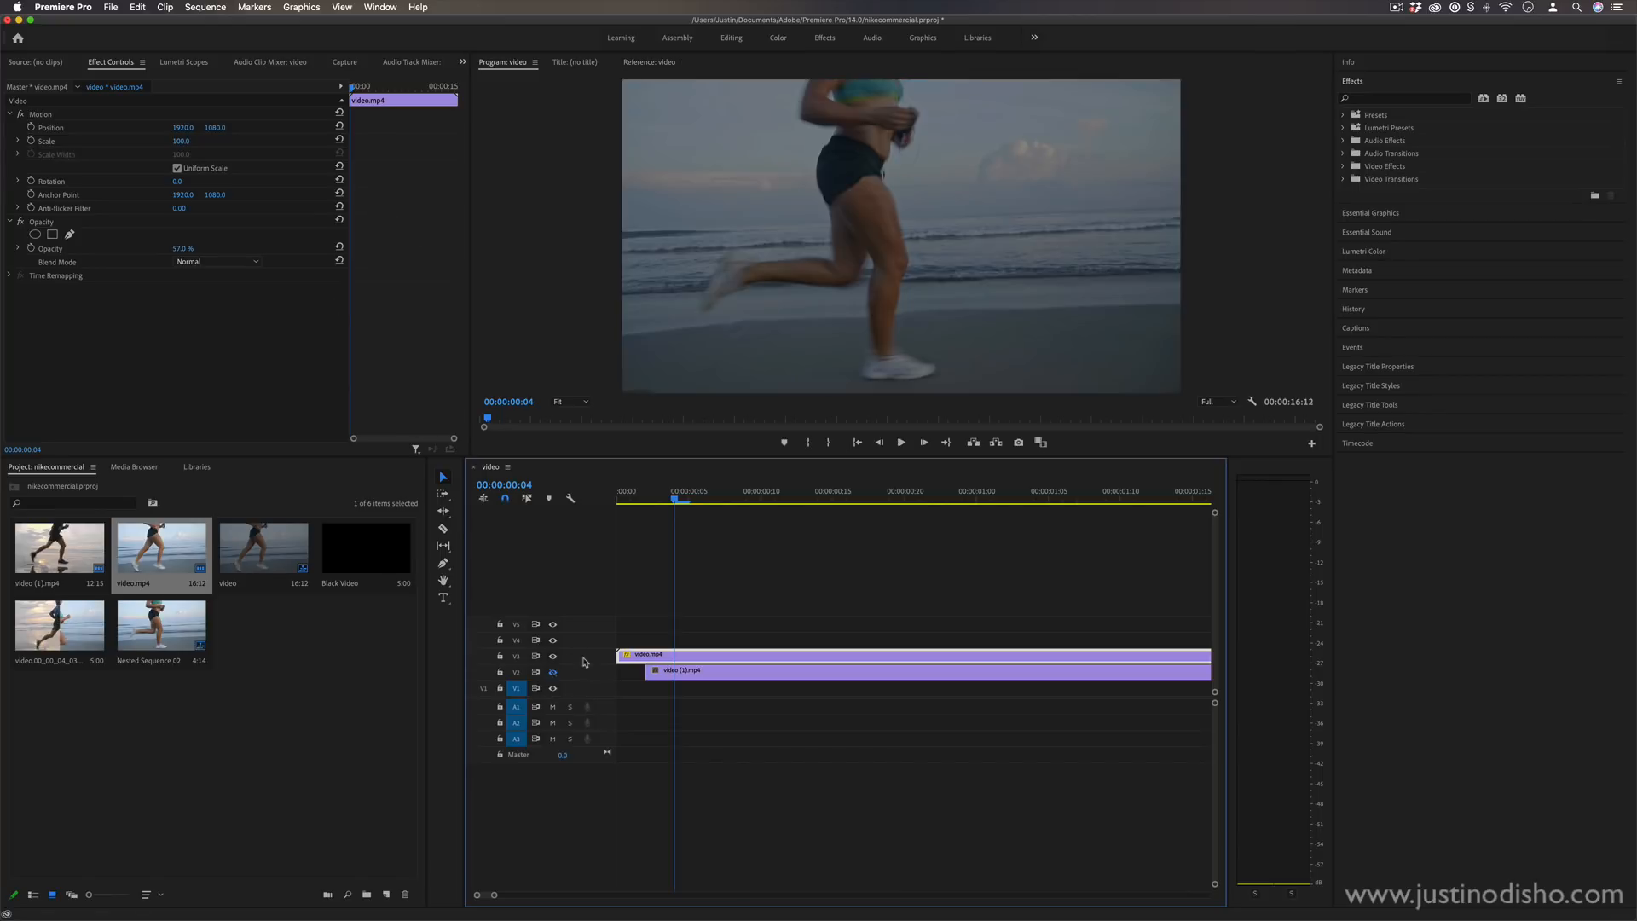
key(Left)
key(Right)
key(Right)
key(Left)
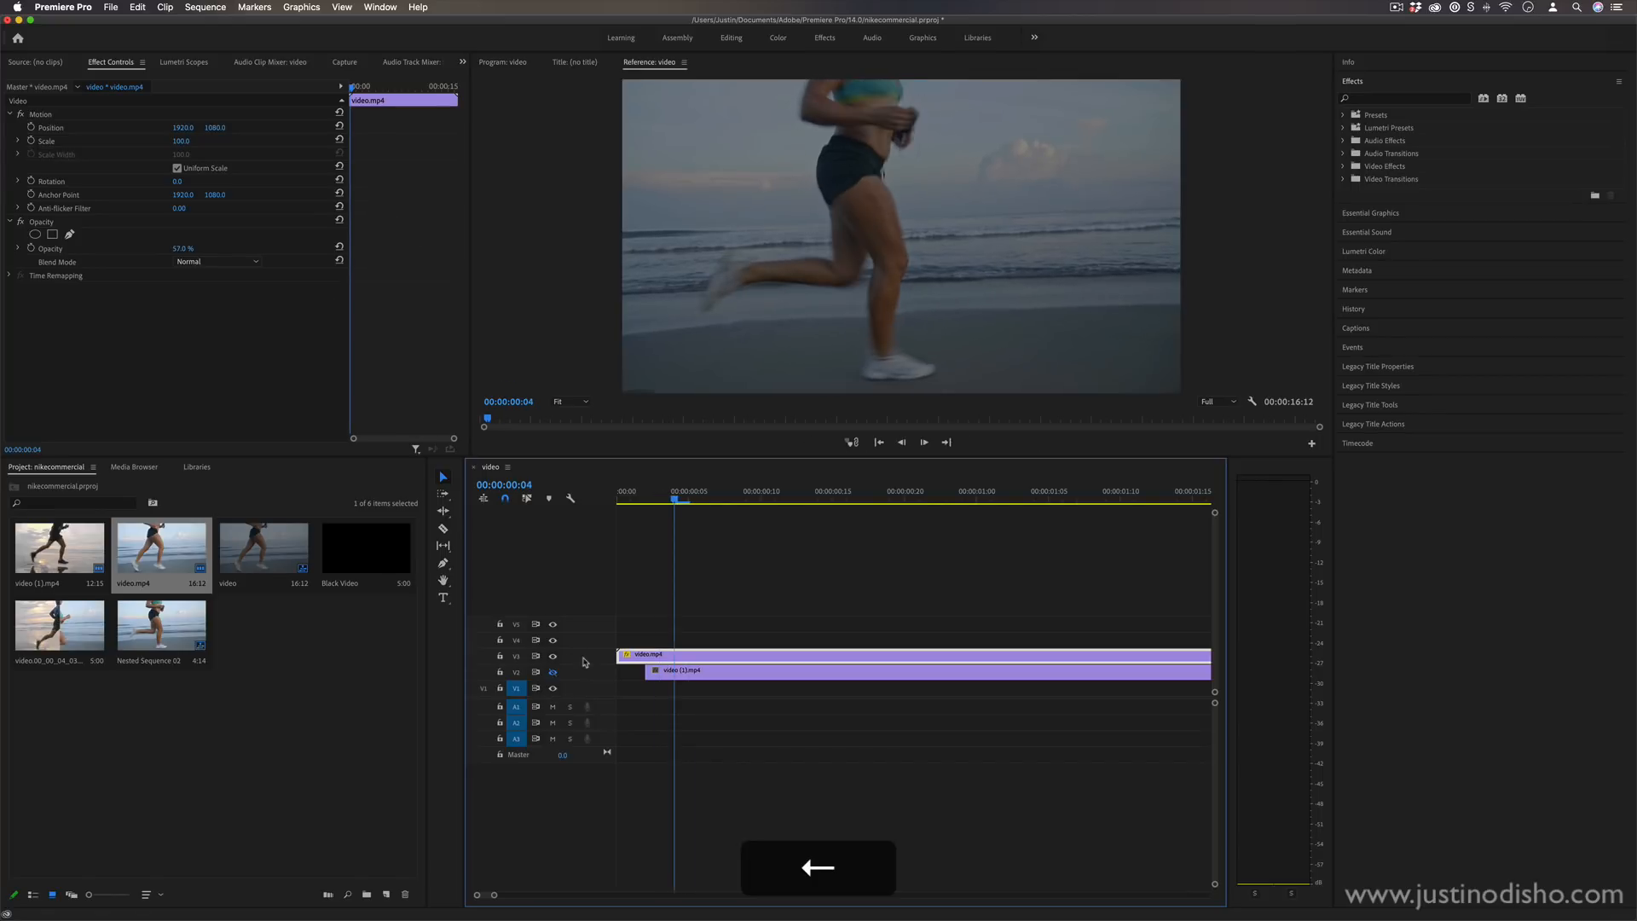
drag(620, 654, 706, 661)
Step: Check the overlaid clips in playback and add initial Position and Scale keyframes to video [1].mp4 at 00:00:00:00
click(745, 512)
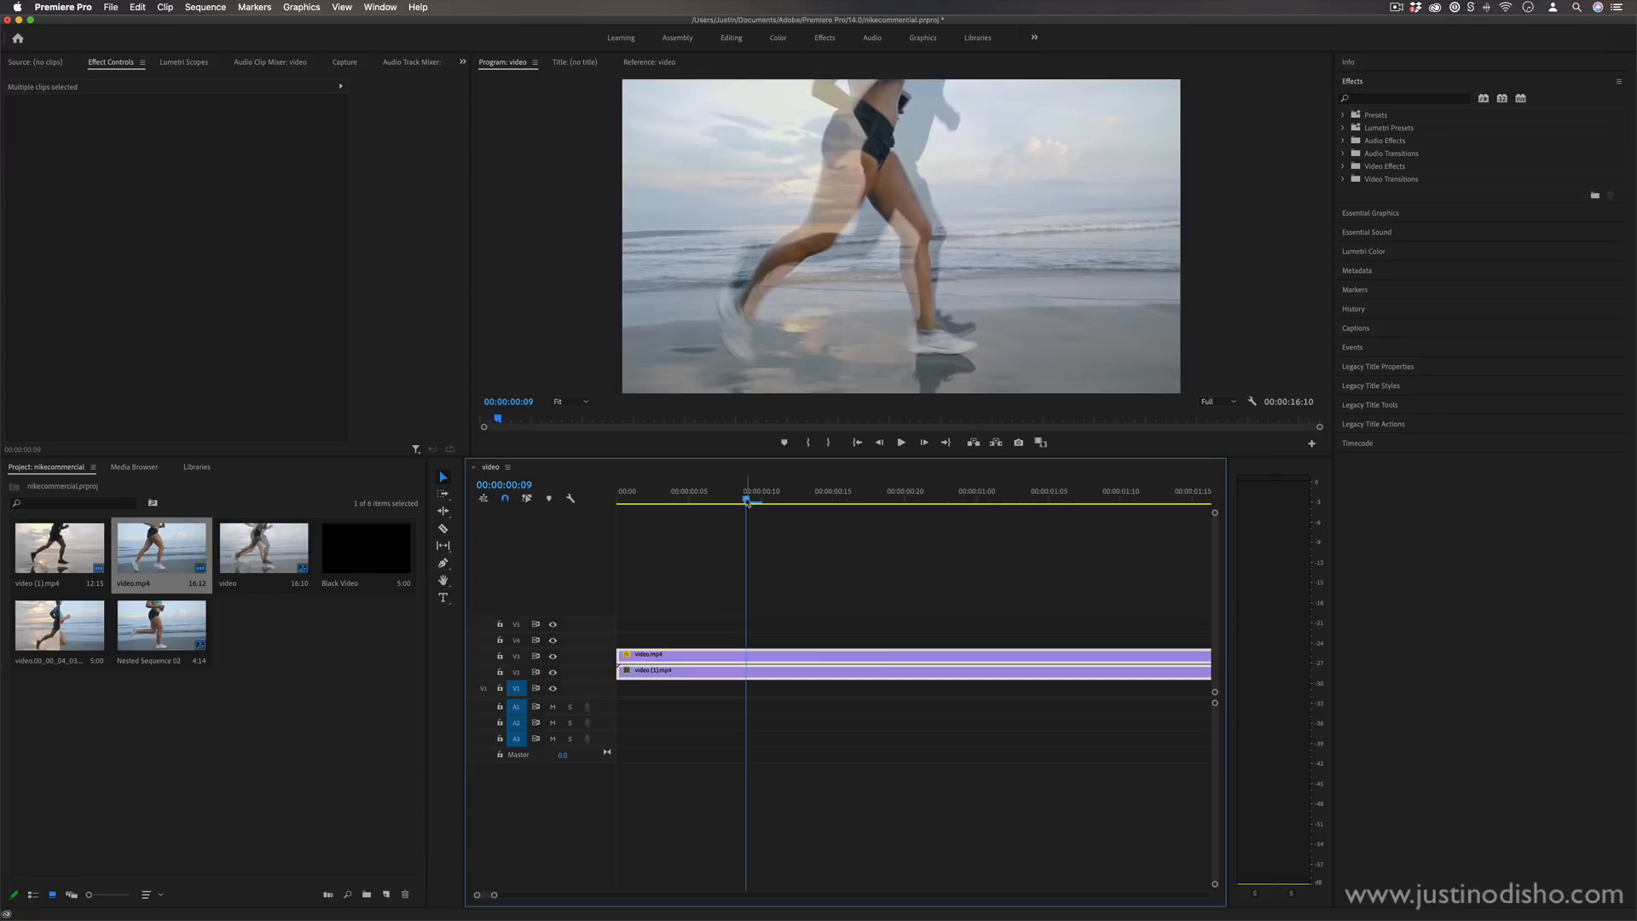
key(Home)
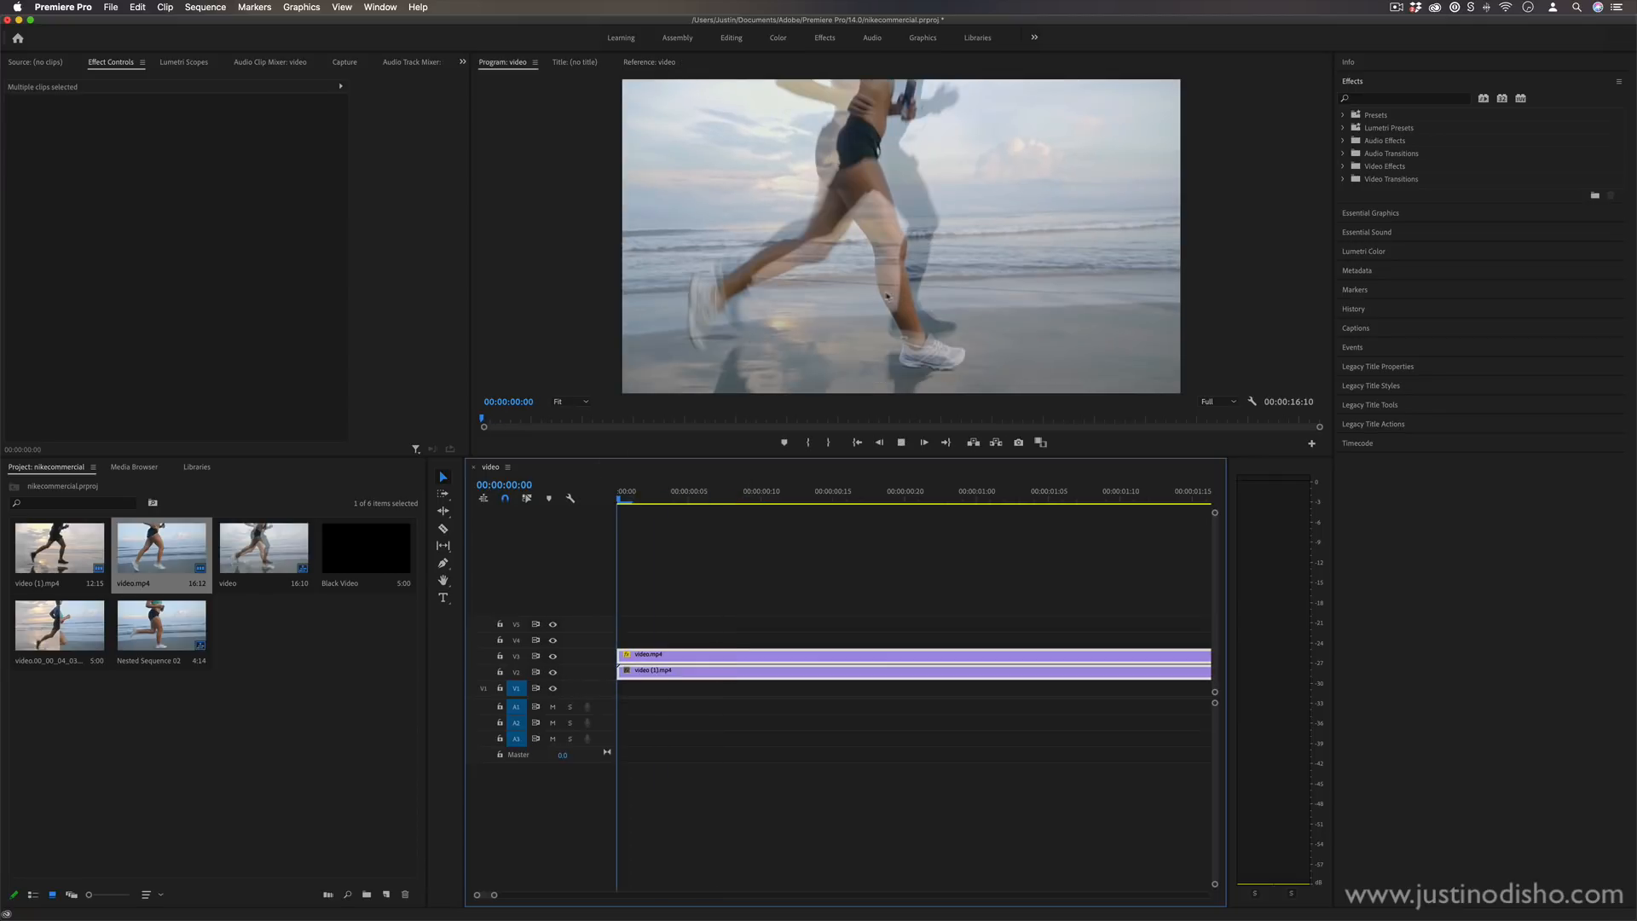
key(space)
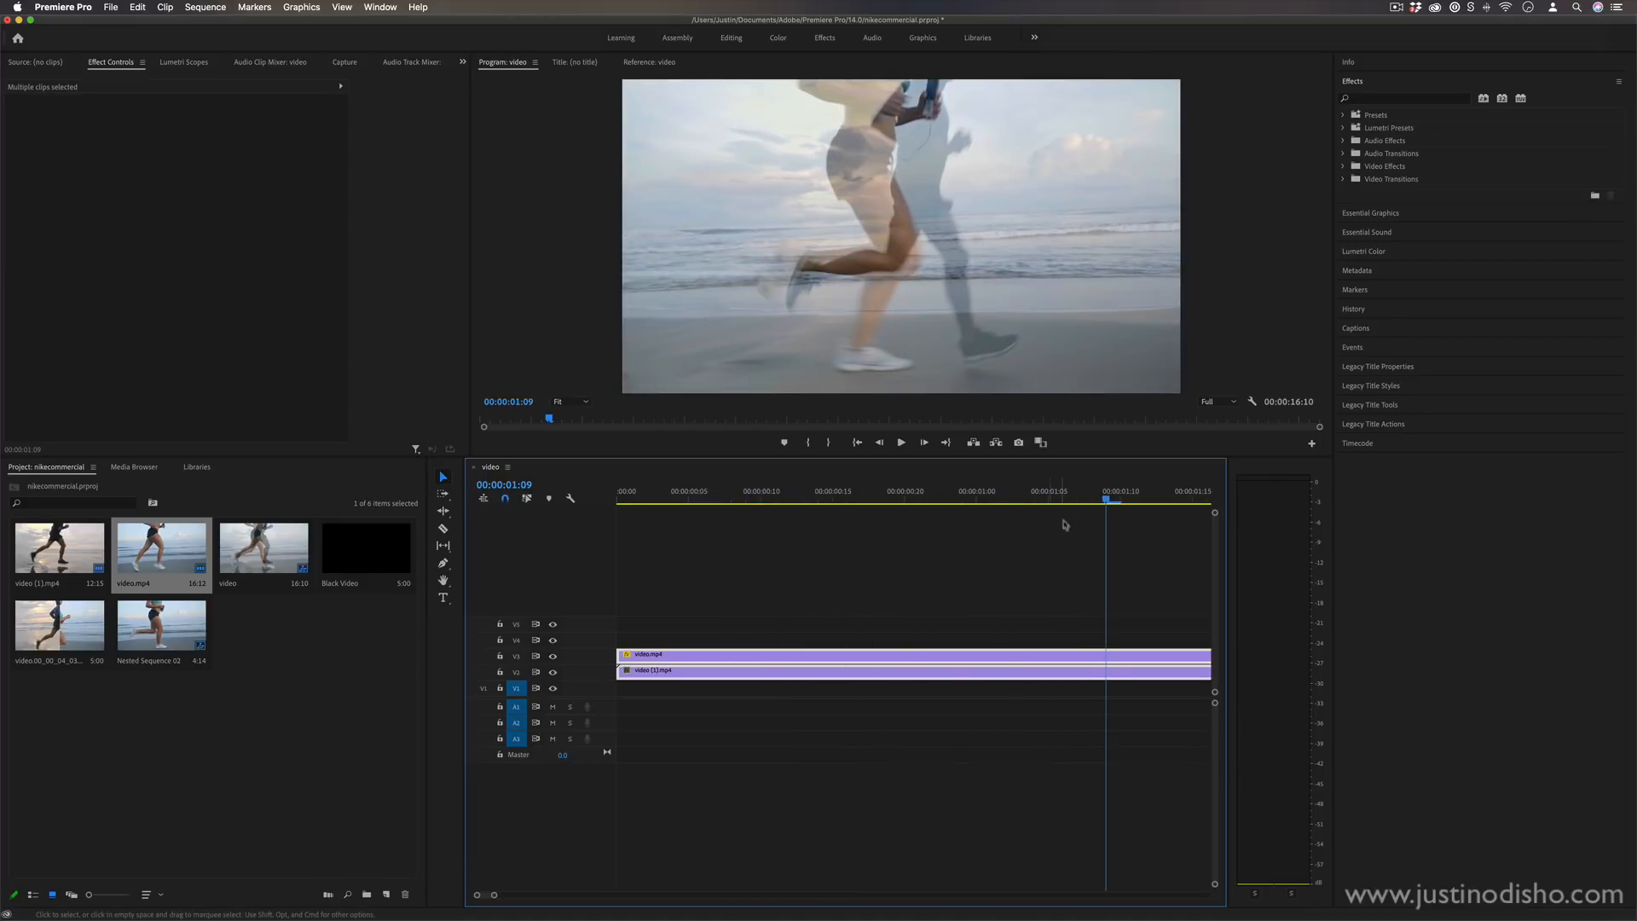
drag(1072, 496, 542, 509)
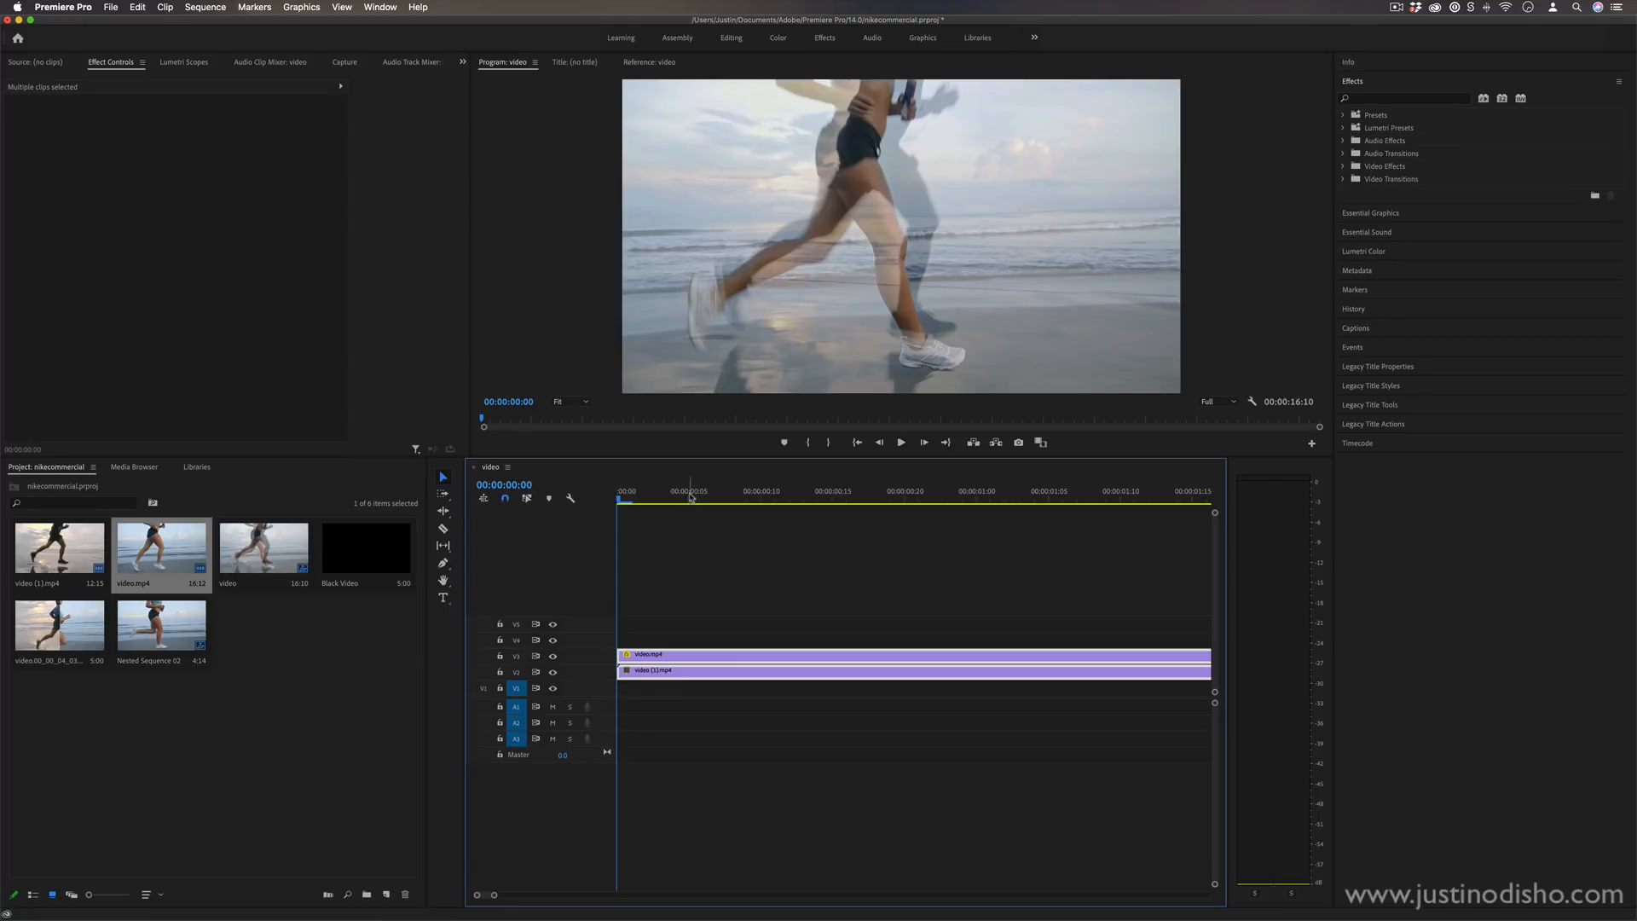
drag(648, 498, 617, 554)
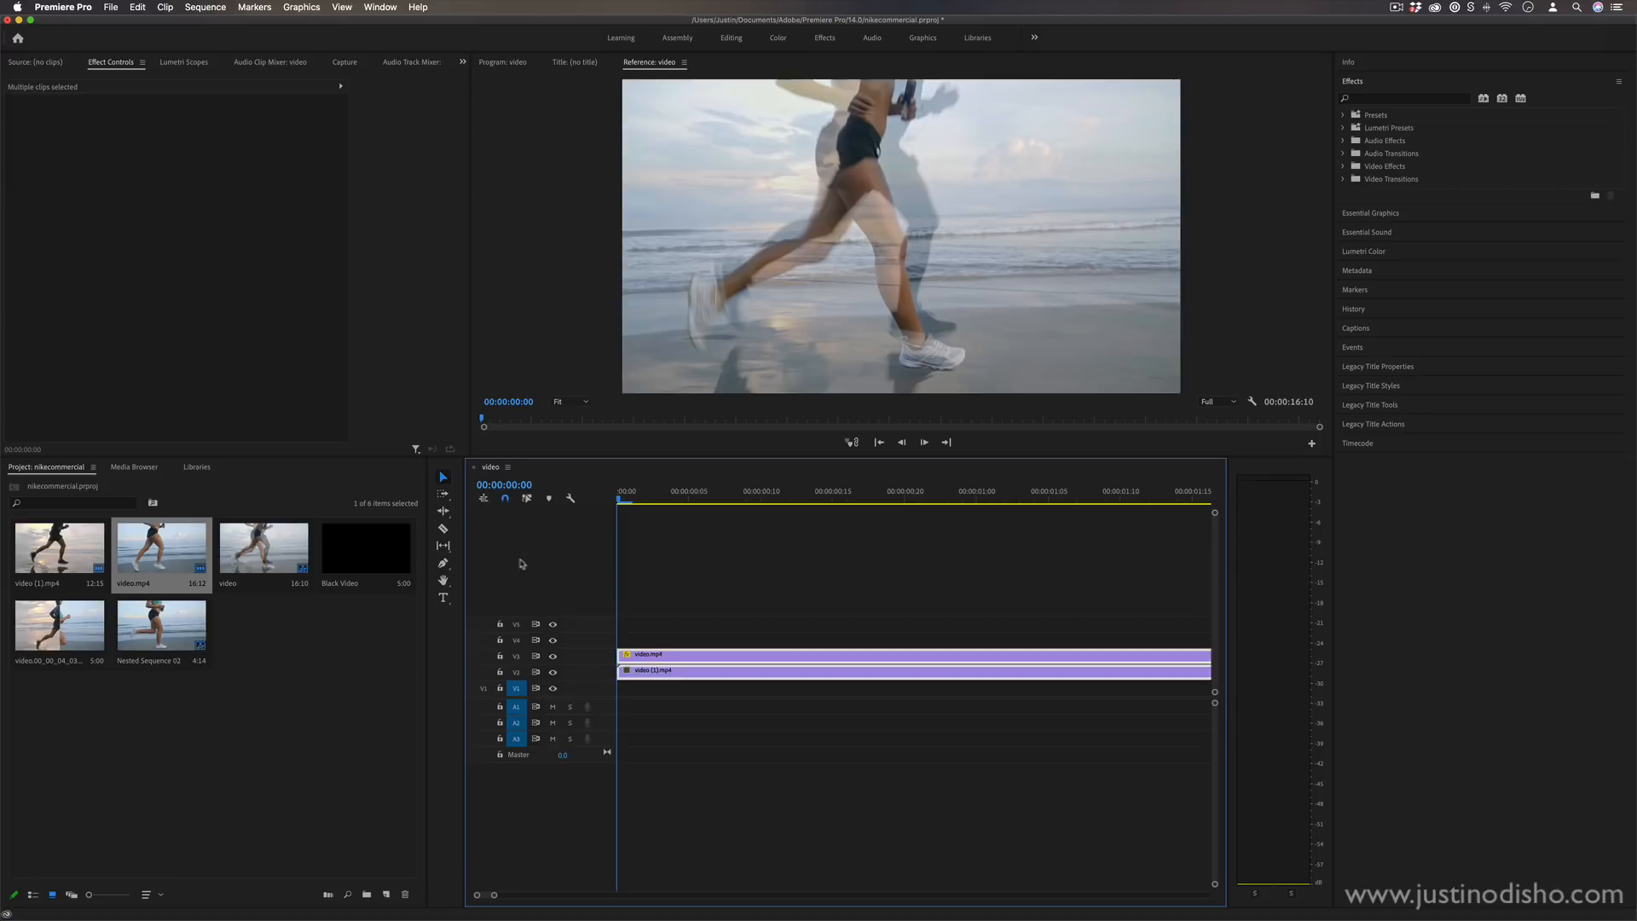
click(680, 673)
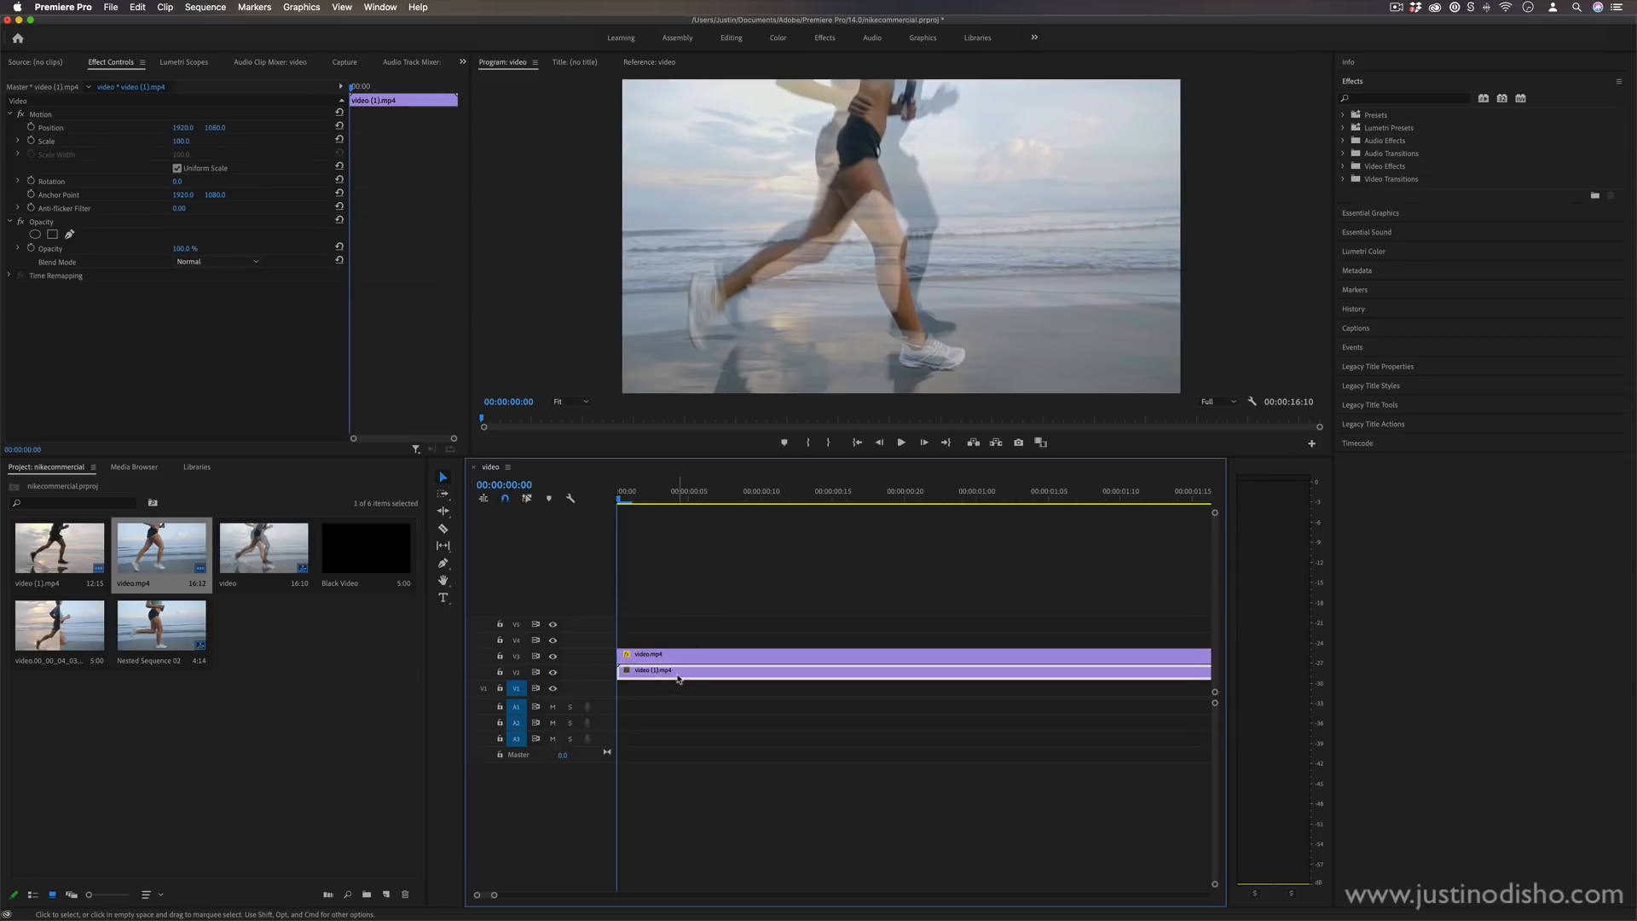
click(30, 127)
click(31, 140)
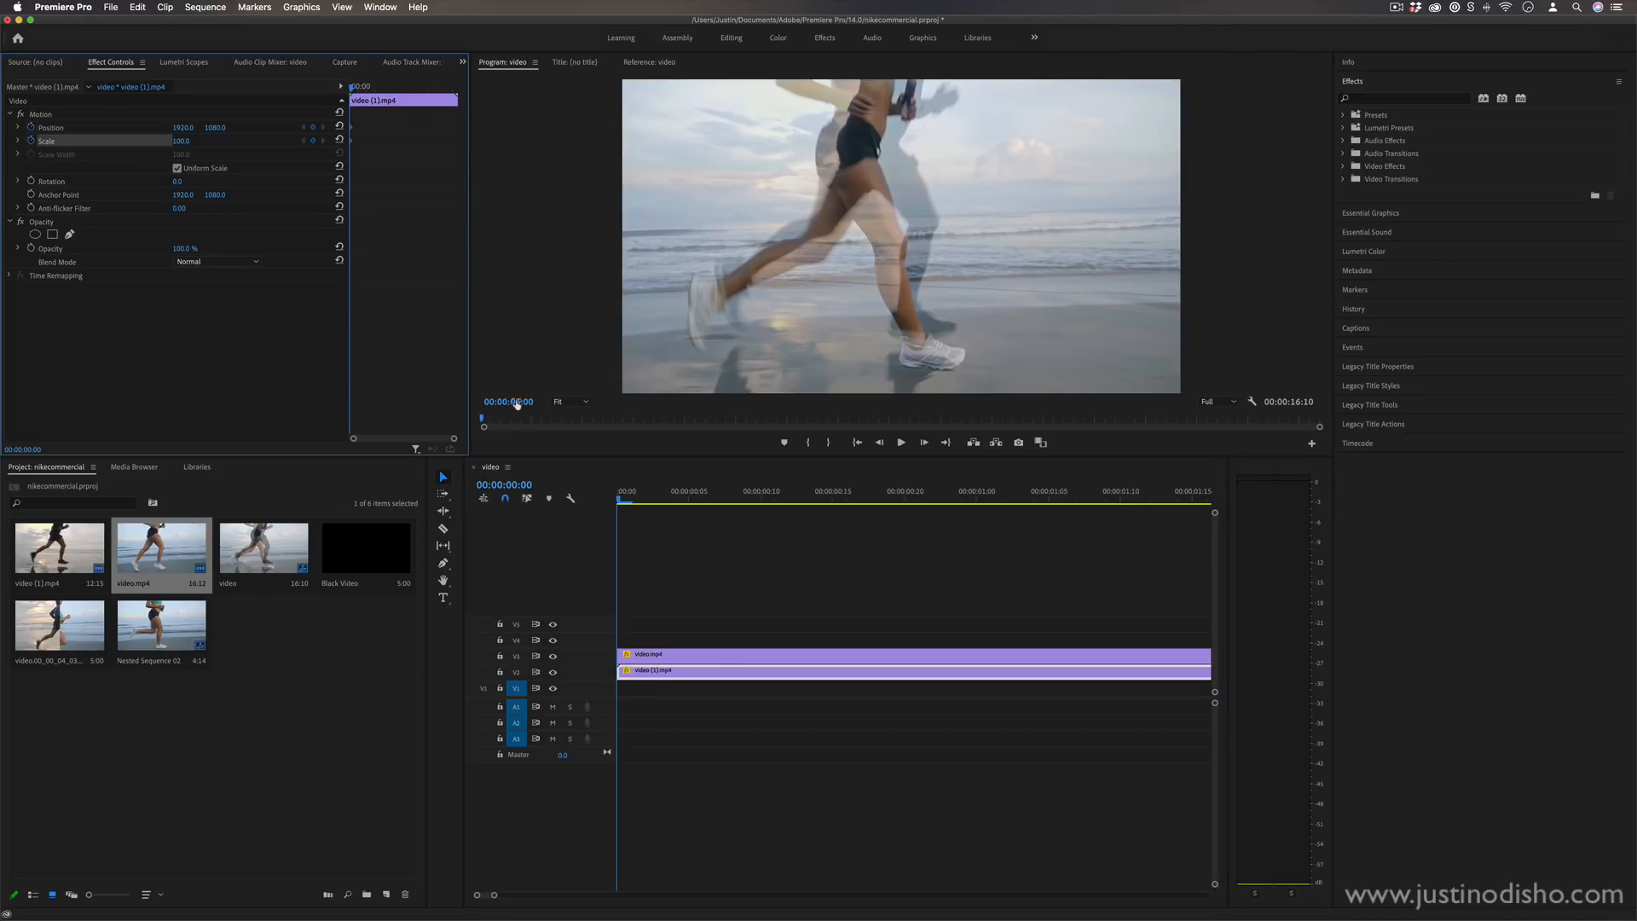
Step: Keyframe video [1].mp4 at 00:00:00:24 with Scale 120 and Position 1550, 1113 to match the other runner's legs
drag(651, 501, 950, 512)
click(554, 657)
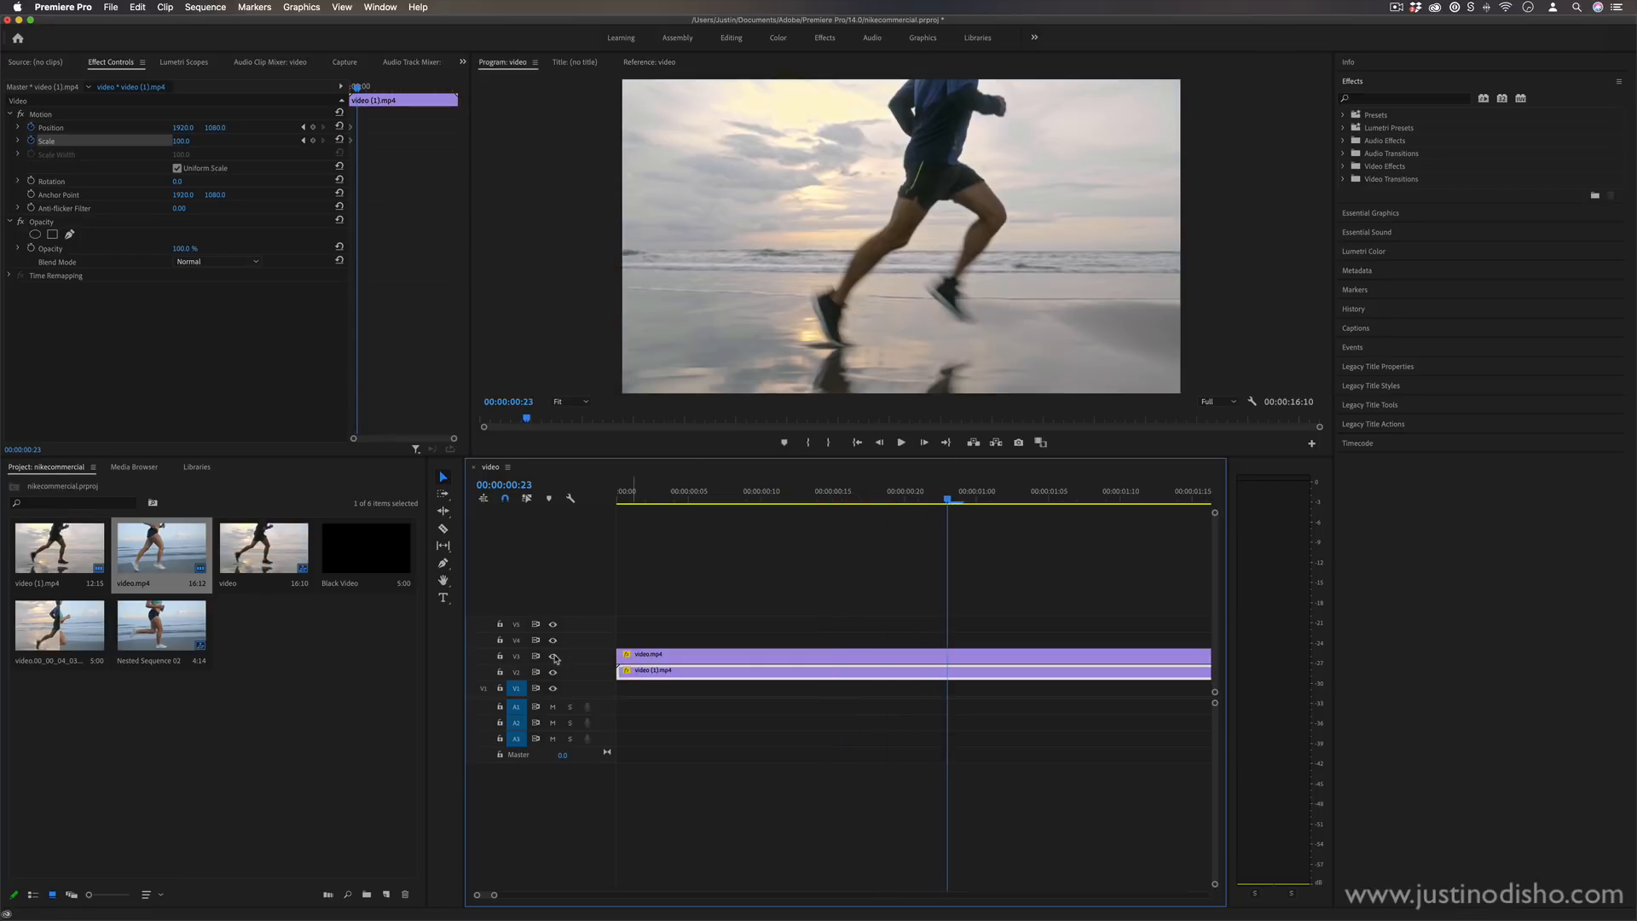
click(553, 656)
key(Right)
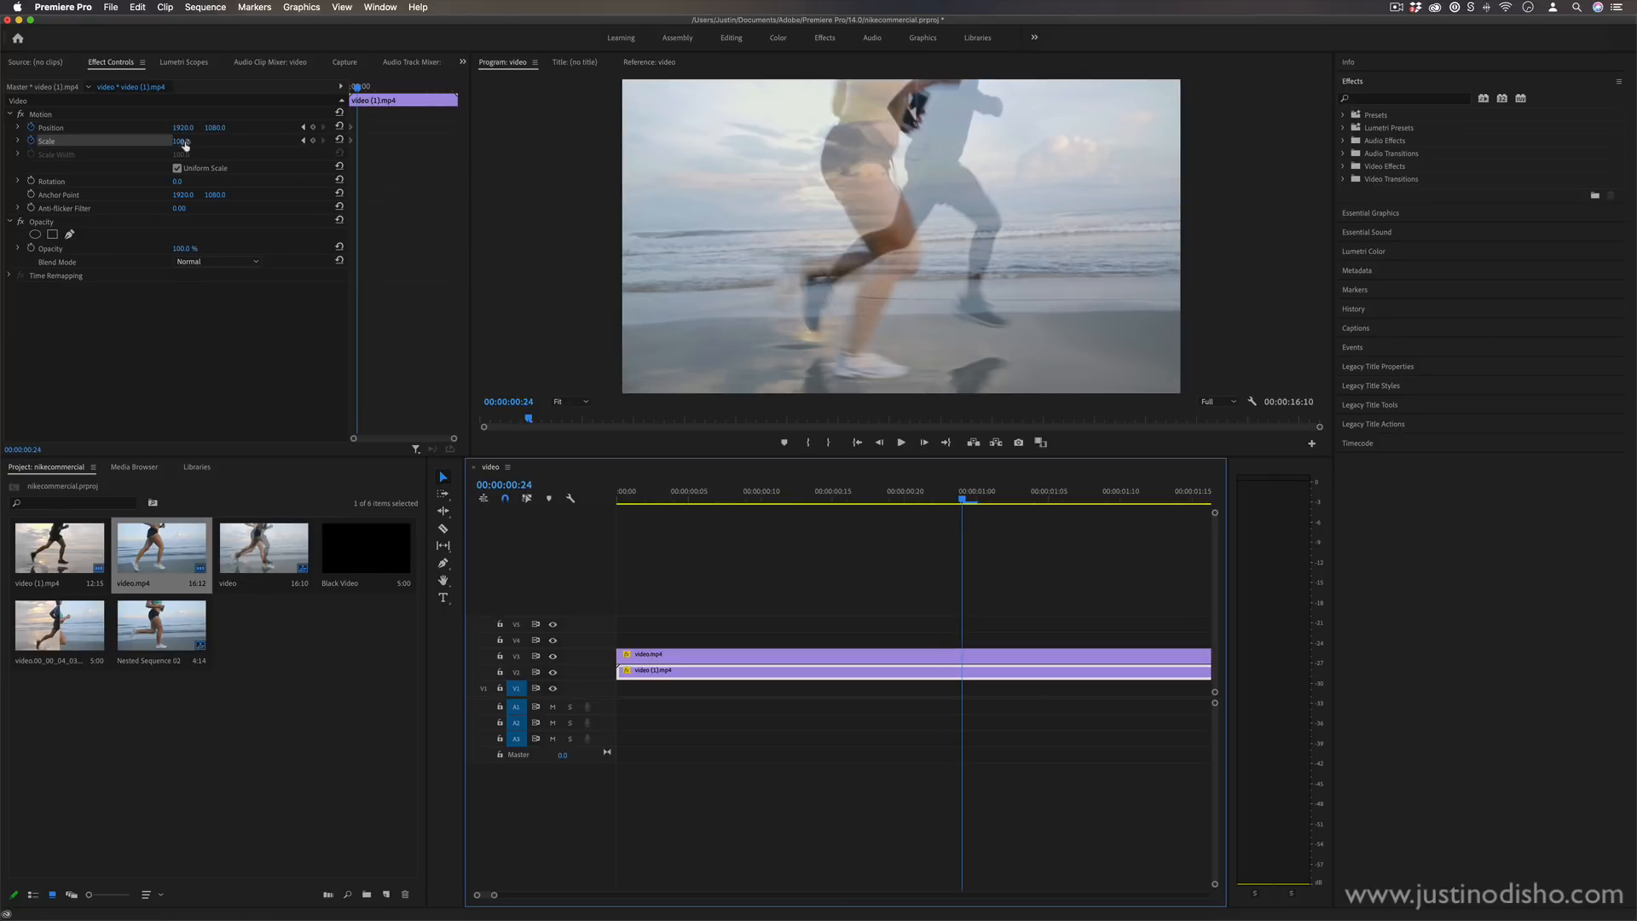
drag(186, 145, 218, 127)
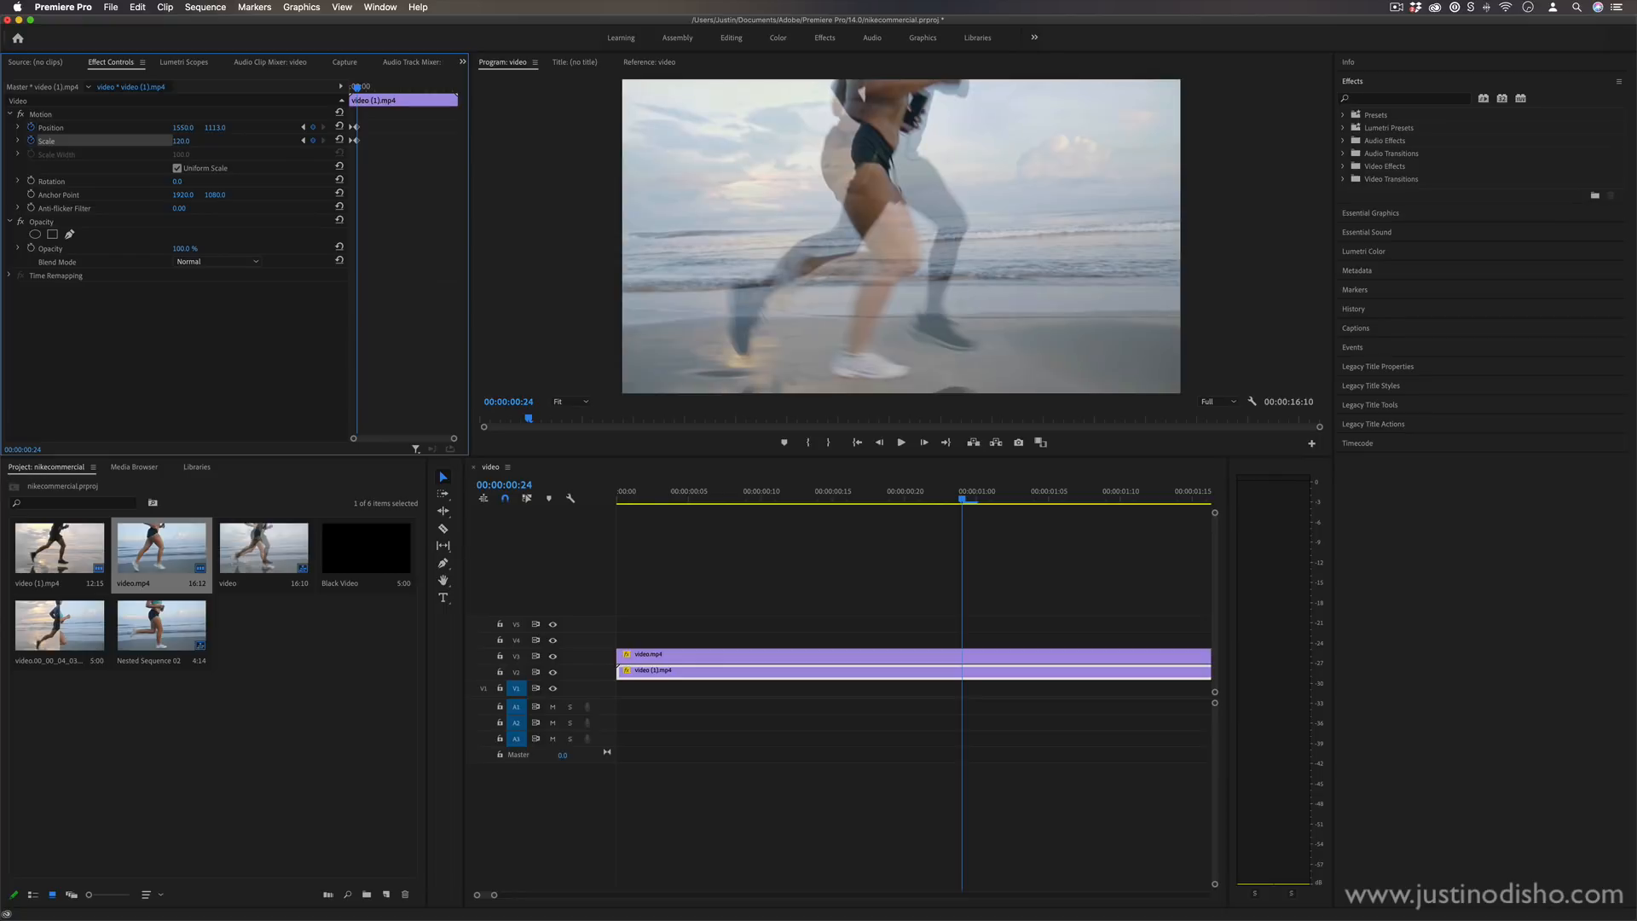
Step: Keyframe video [1].mp4 at 00:00:01:23 with Scale 141 and Position 1735, 672 to realign the two runners
drag(959, 494, 1097, 514)
scroll(943, 529, right, 3)
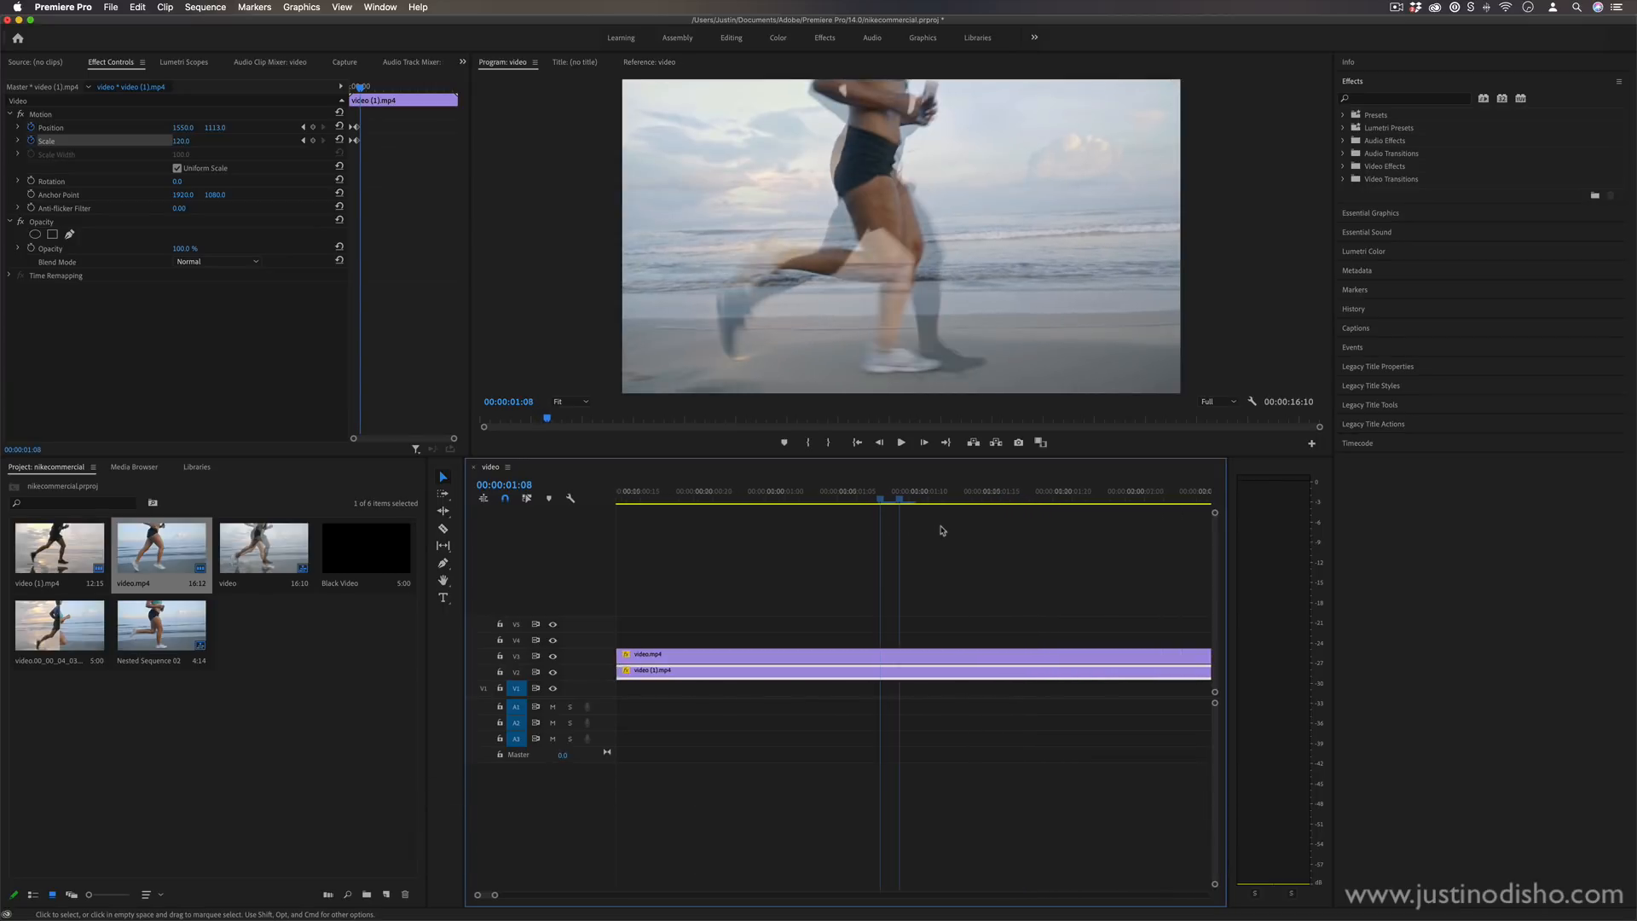
drag(910, 501, 1096, 501)
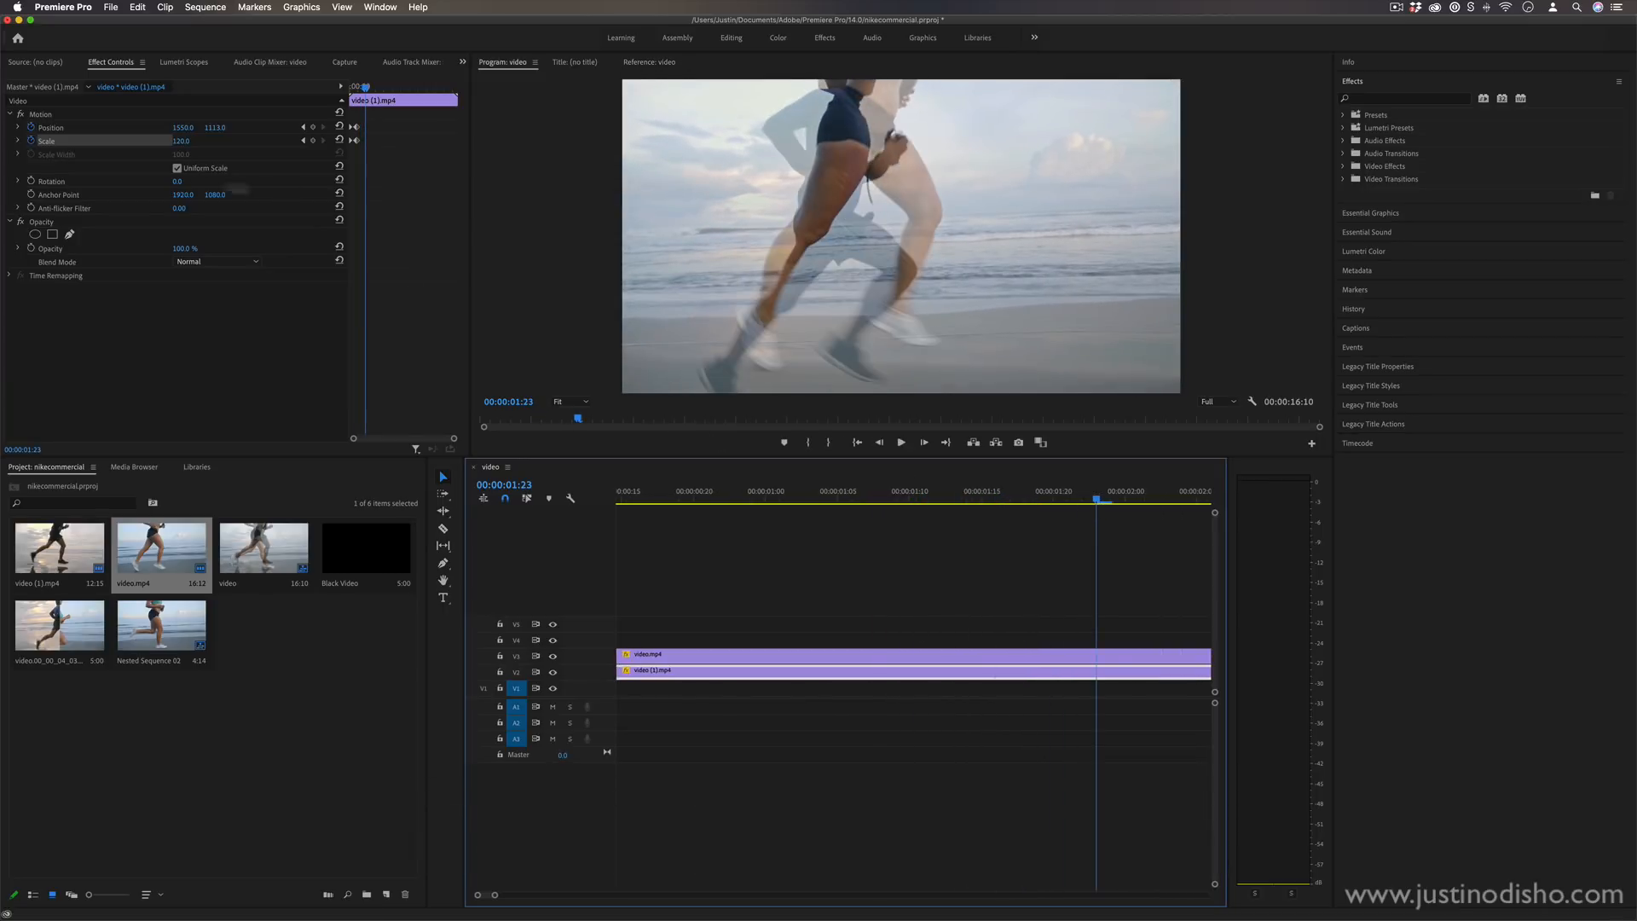
mouse_move(182, 131)
mouse_down()
mouse_move(203, 145)
mouse_move(155, 130)
mouse_up()
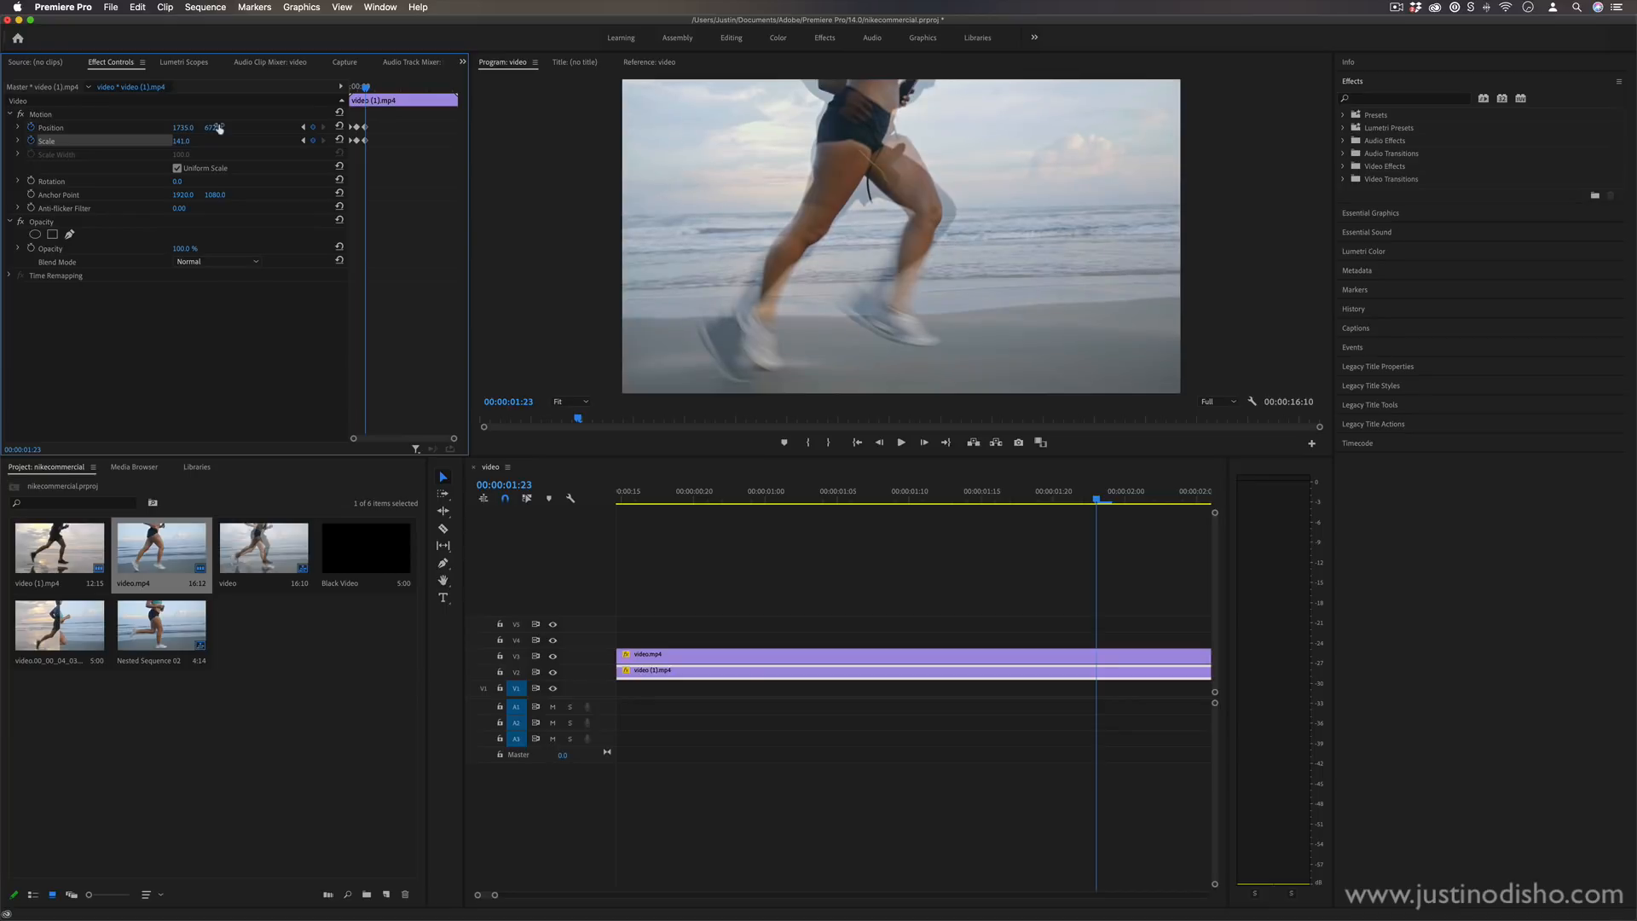
Step: Keyframe video [1].mp4 at 00:00:02:04 with Position 1894, 645 to bring its runner over the other one
scroll(827, 571, down, 3)
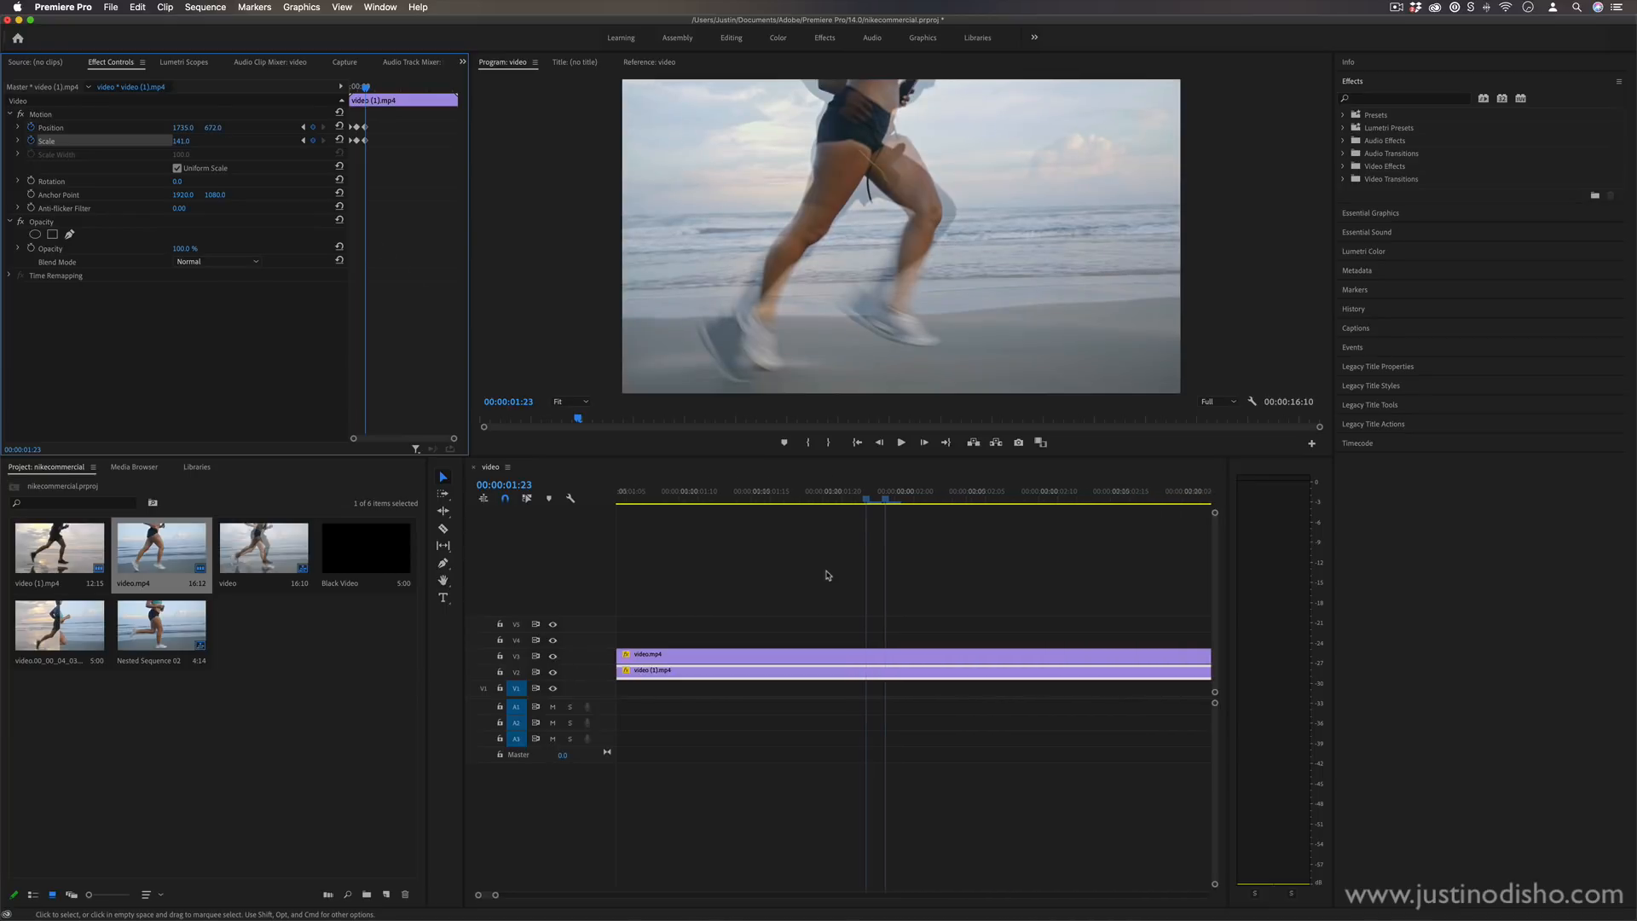
drag(870, 501, 906, 500)
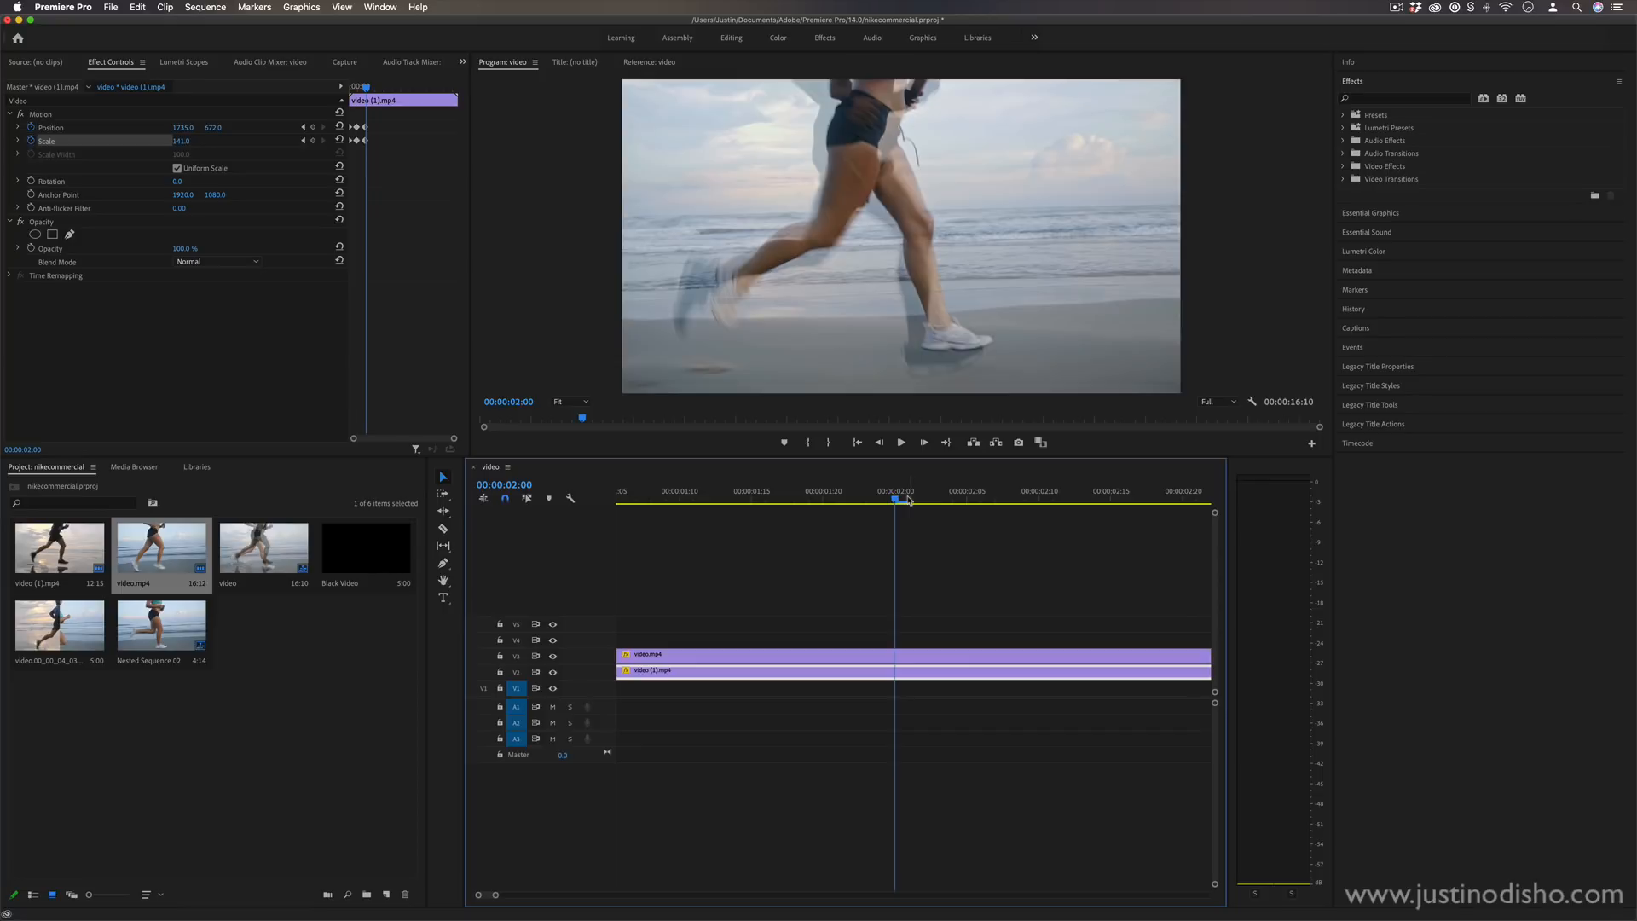
drag(907, 502, 956, 501)
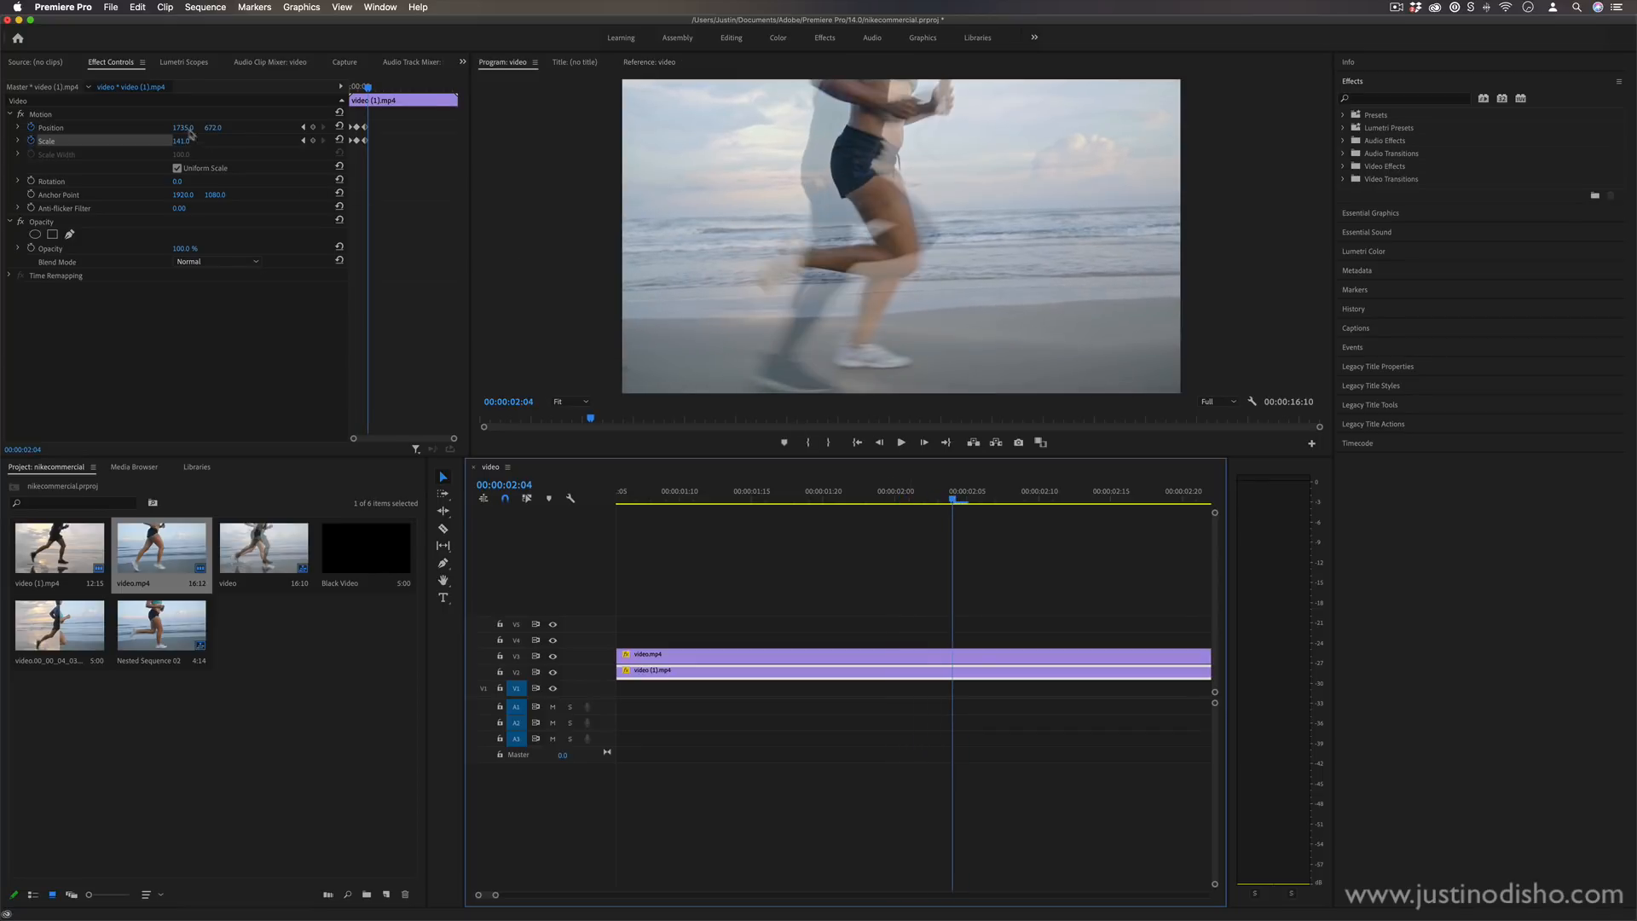
drag(183, 129, 320, 129)
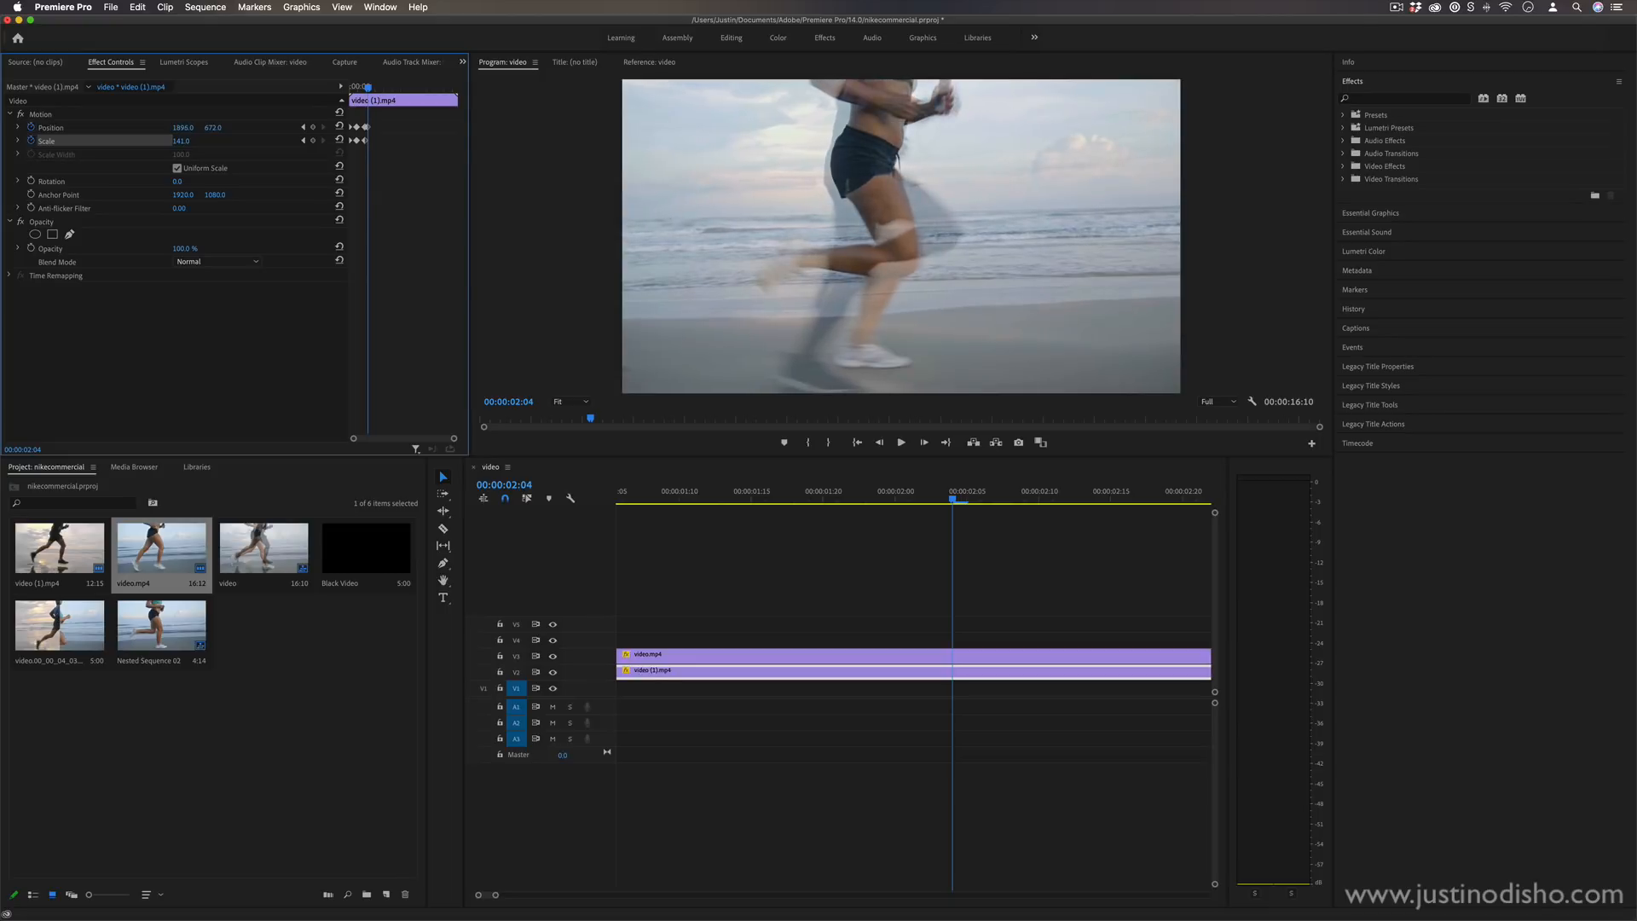
drag(213, 128, 189, 129)
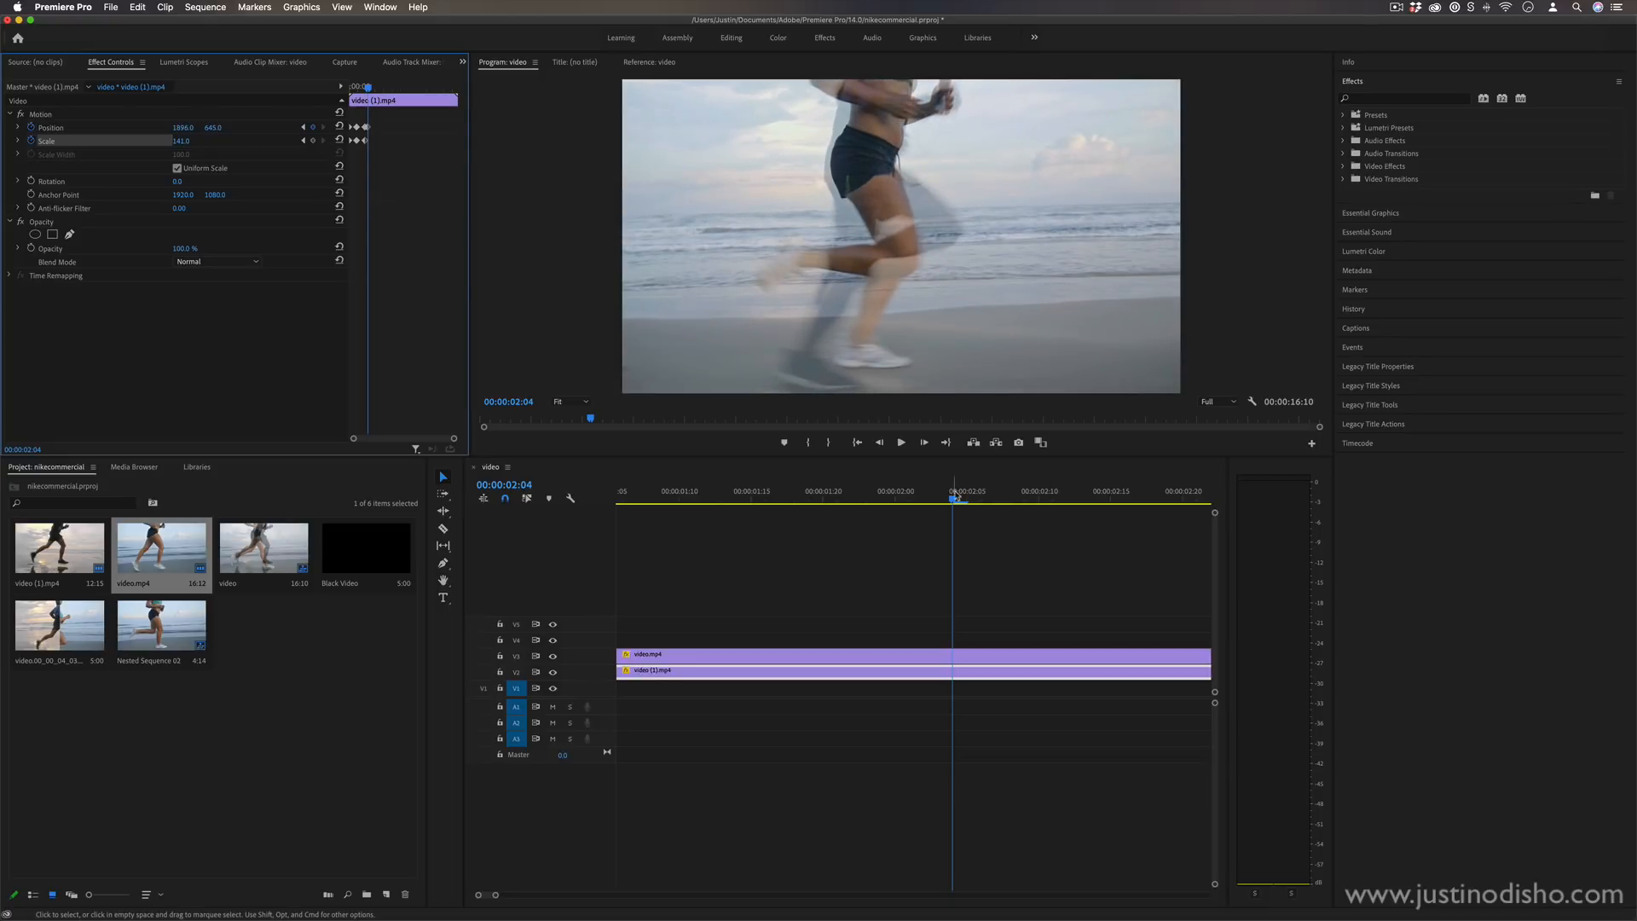
Step: Try shifting video [1].mp4 vertically at 00:00:02:15 to line it up with the other clip, and undo the shift
mouse_move(956, 499)
mouse_down()
mouse_move(998, 493)
mouse_move(982, 494)
mouse_up()
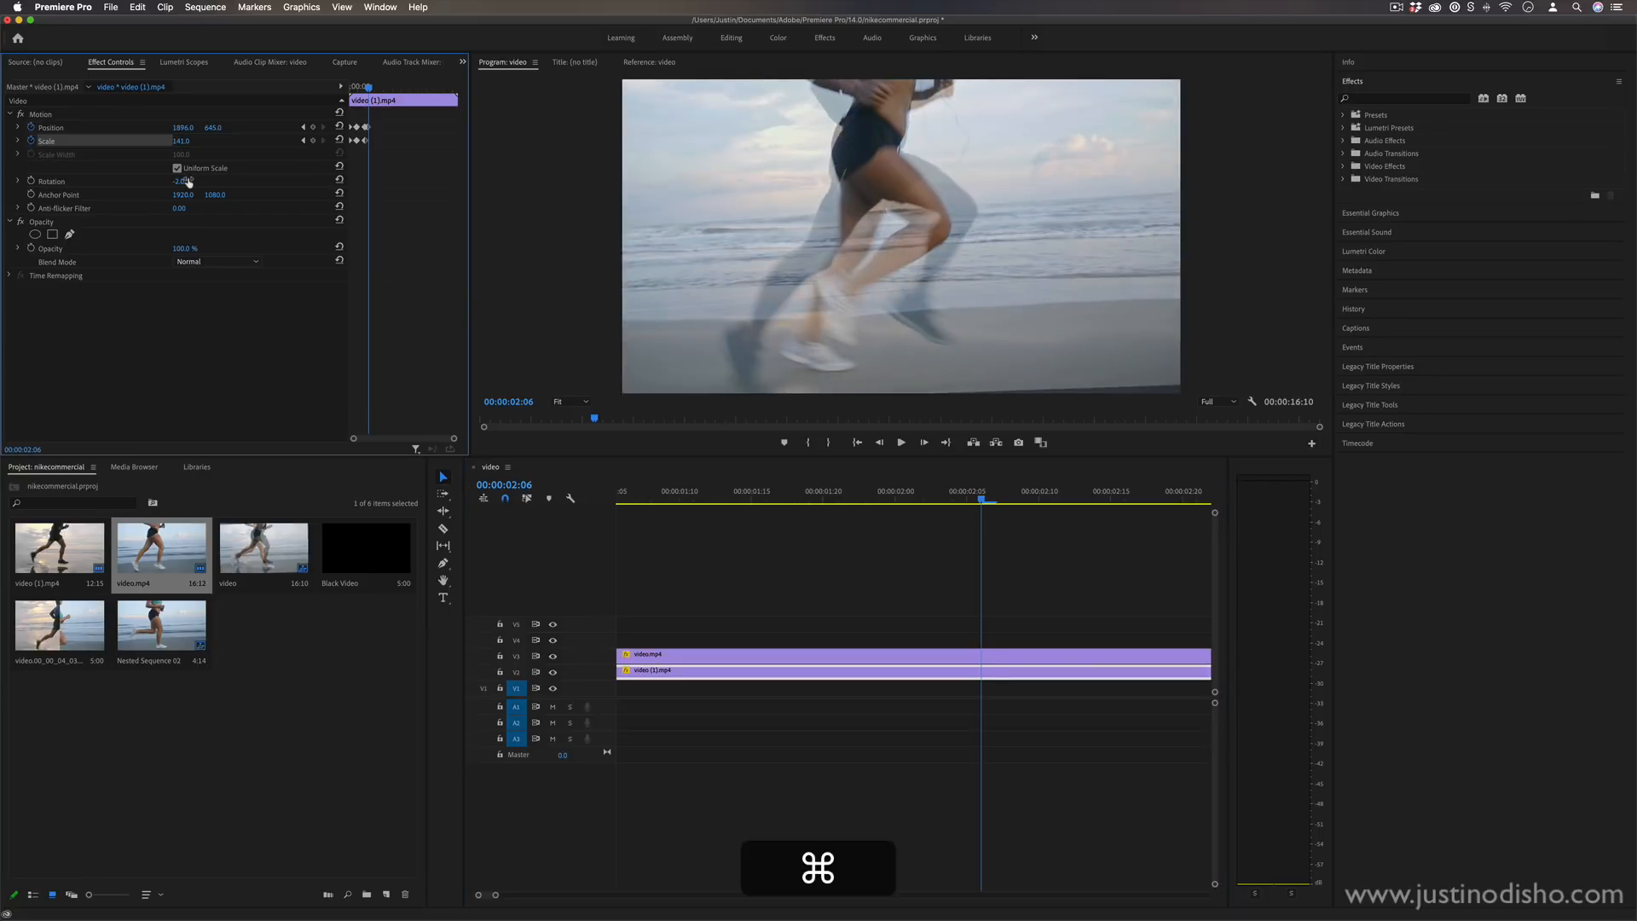
drag(223, 131, 154, 130)
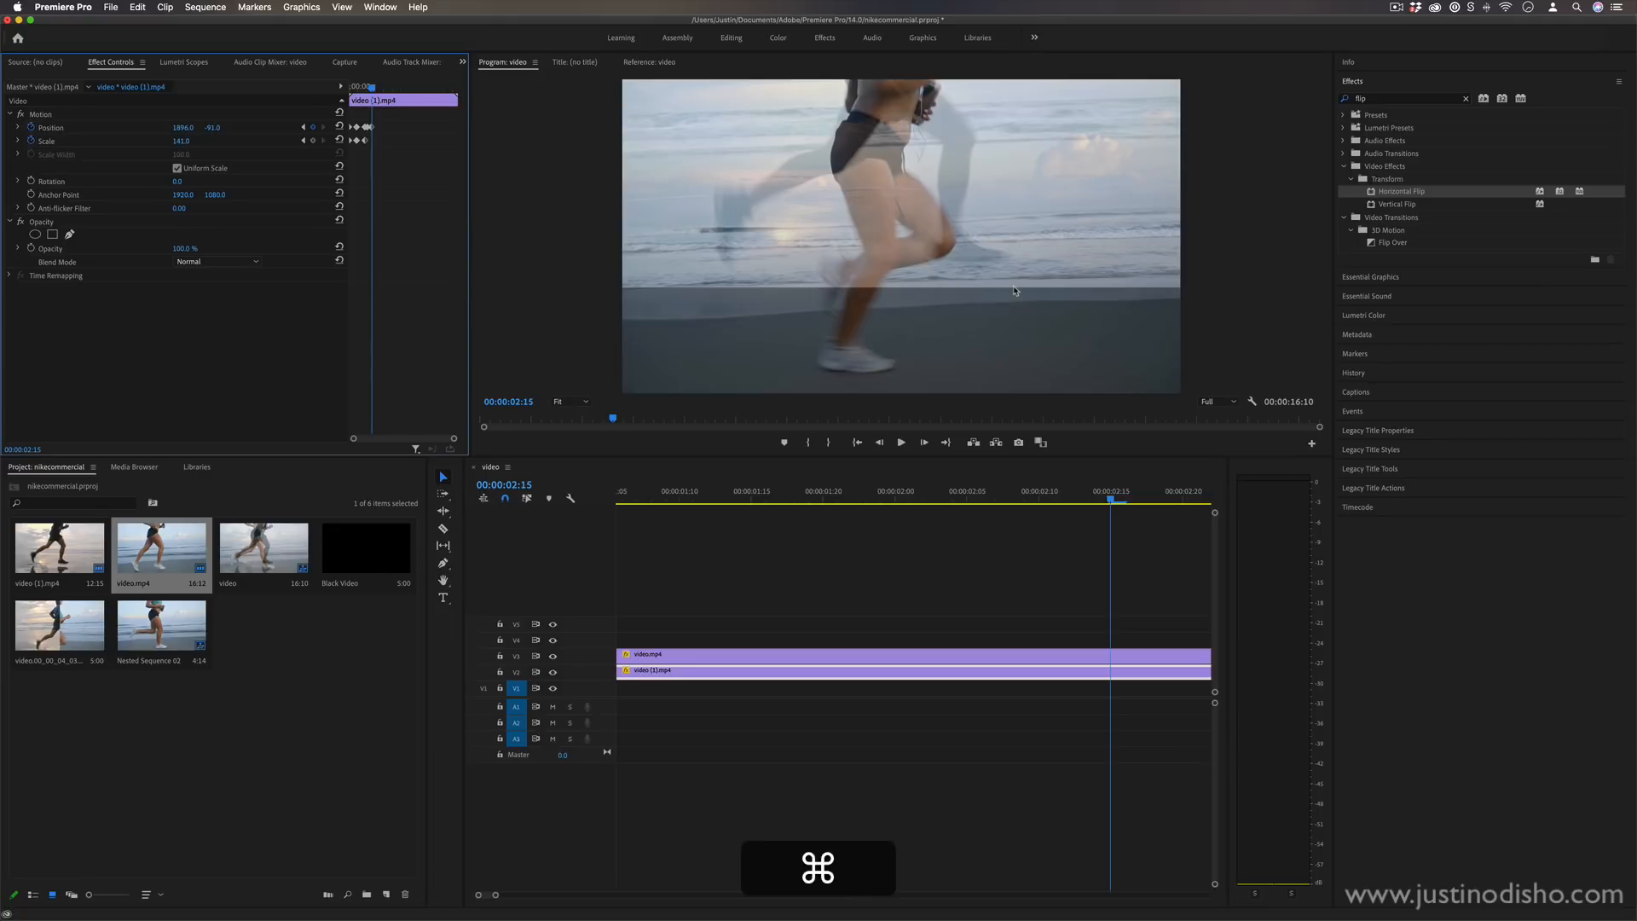
key(super+z)
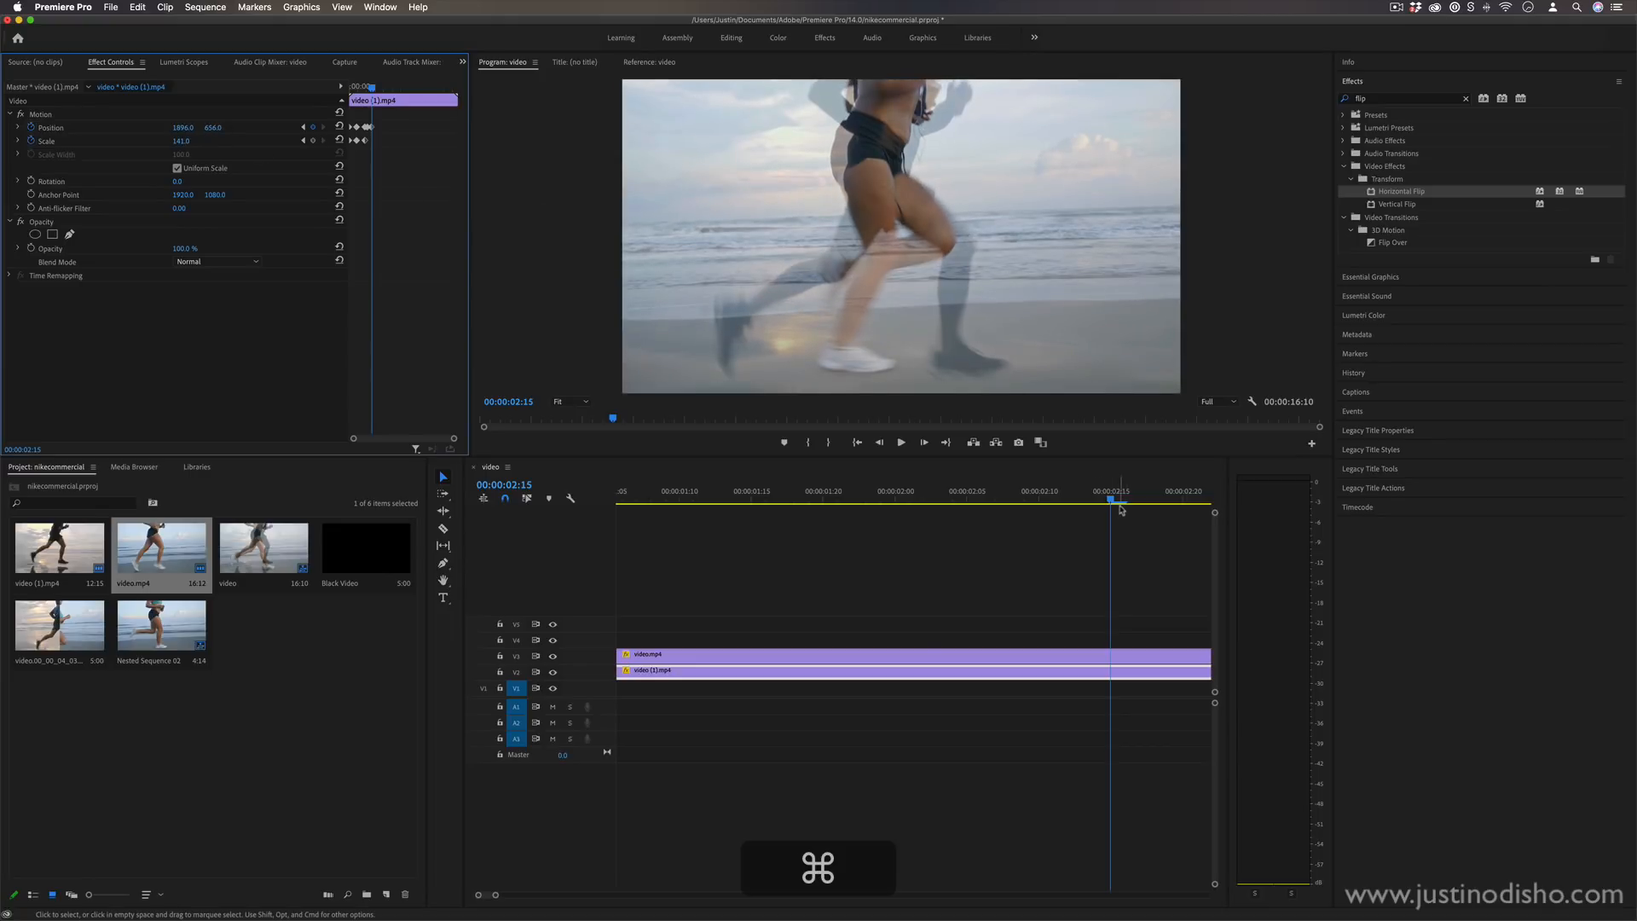
Step: Return to the start of the sequence and set video.mp4's Opacity to 100%
drag(496, 894, 573, 894)
drag(686, 492, 524, 513)
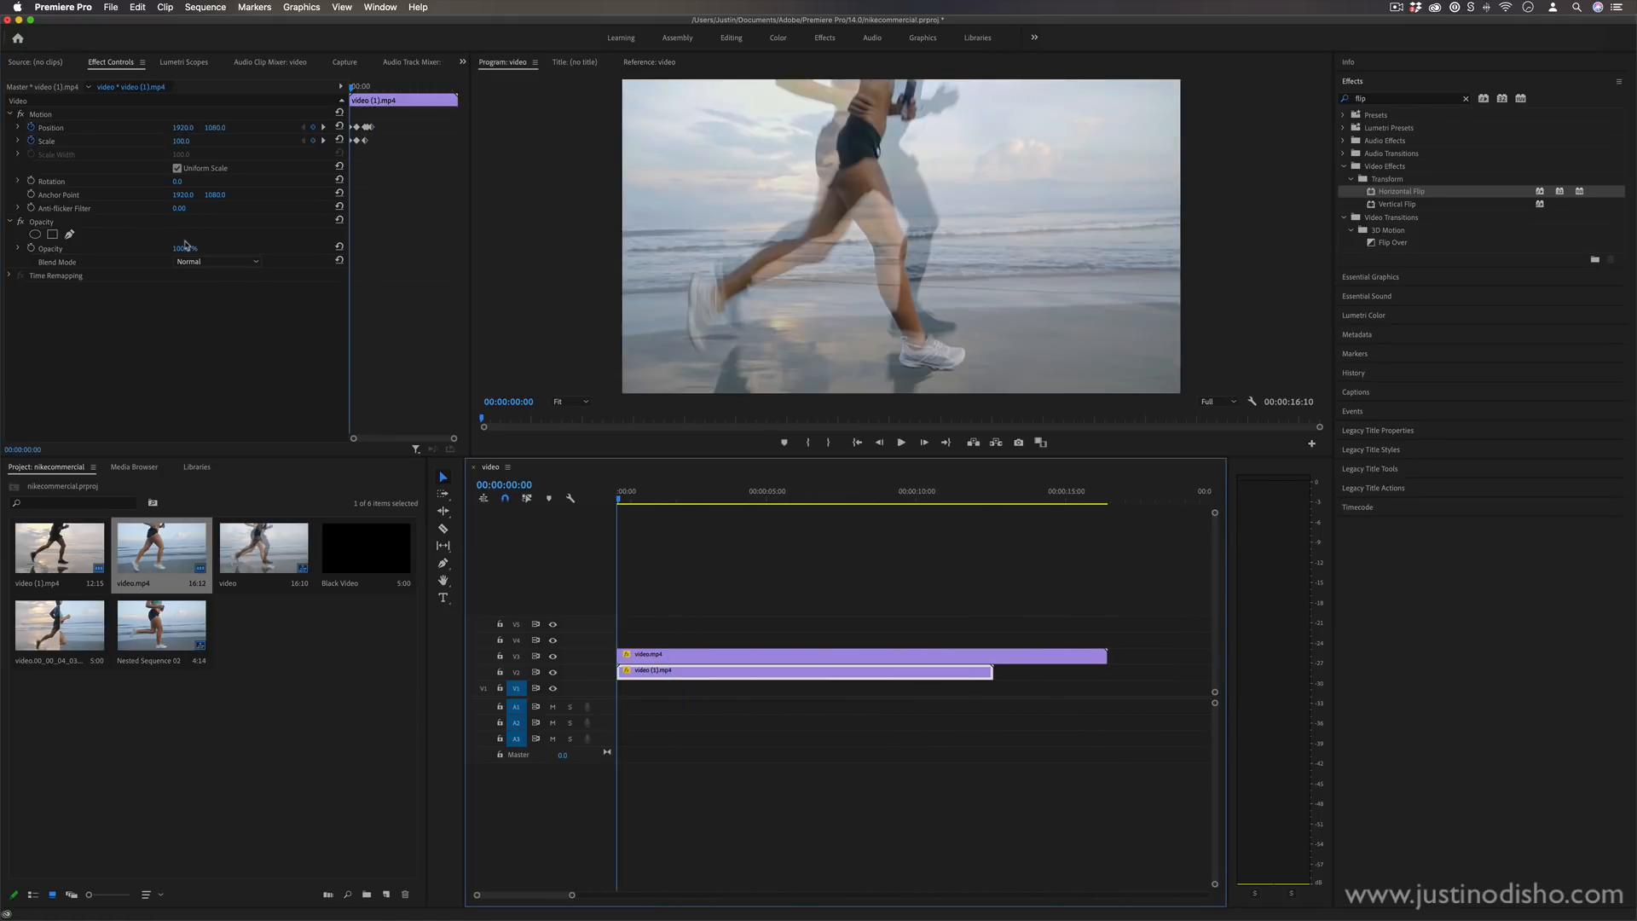
click(696, 659)
drag(178, 249, 253, 267)
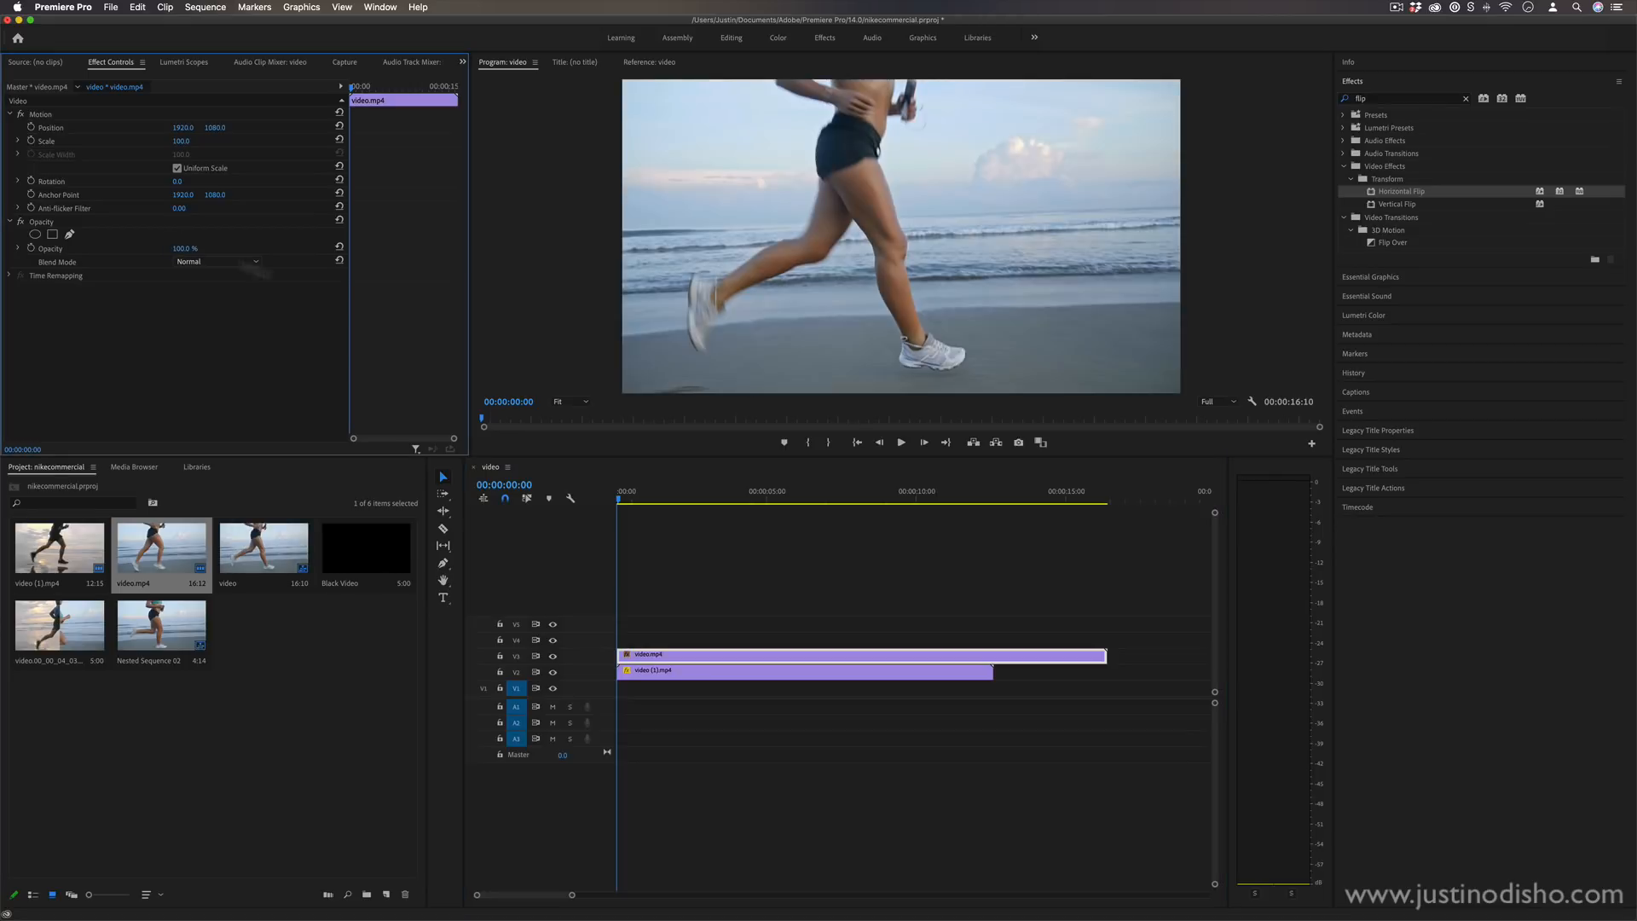
Step: Find the Crop effect and apply it to video.mp4
click(1464, 99)
text(crop)
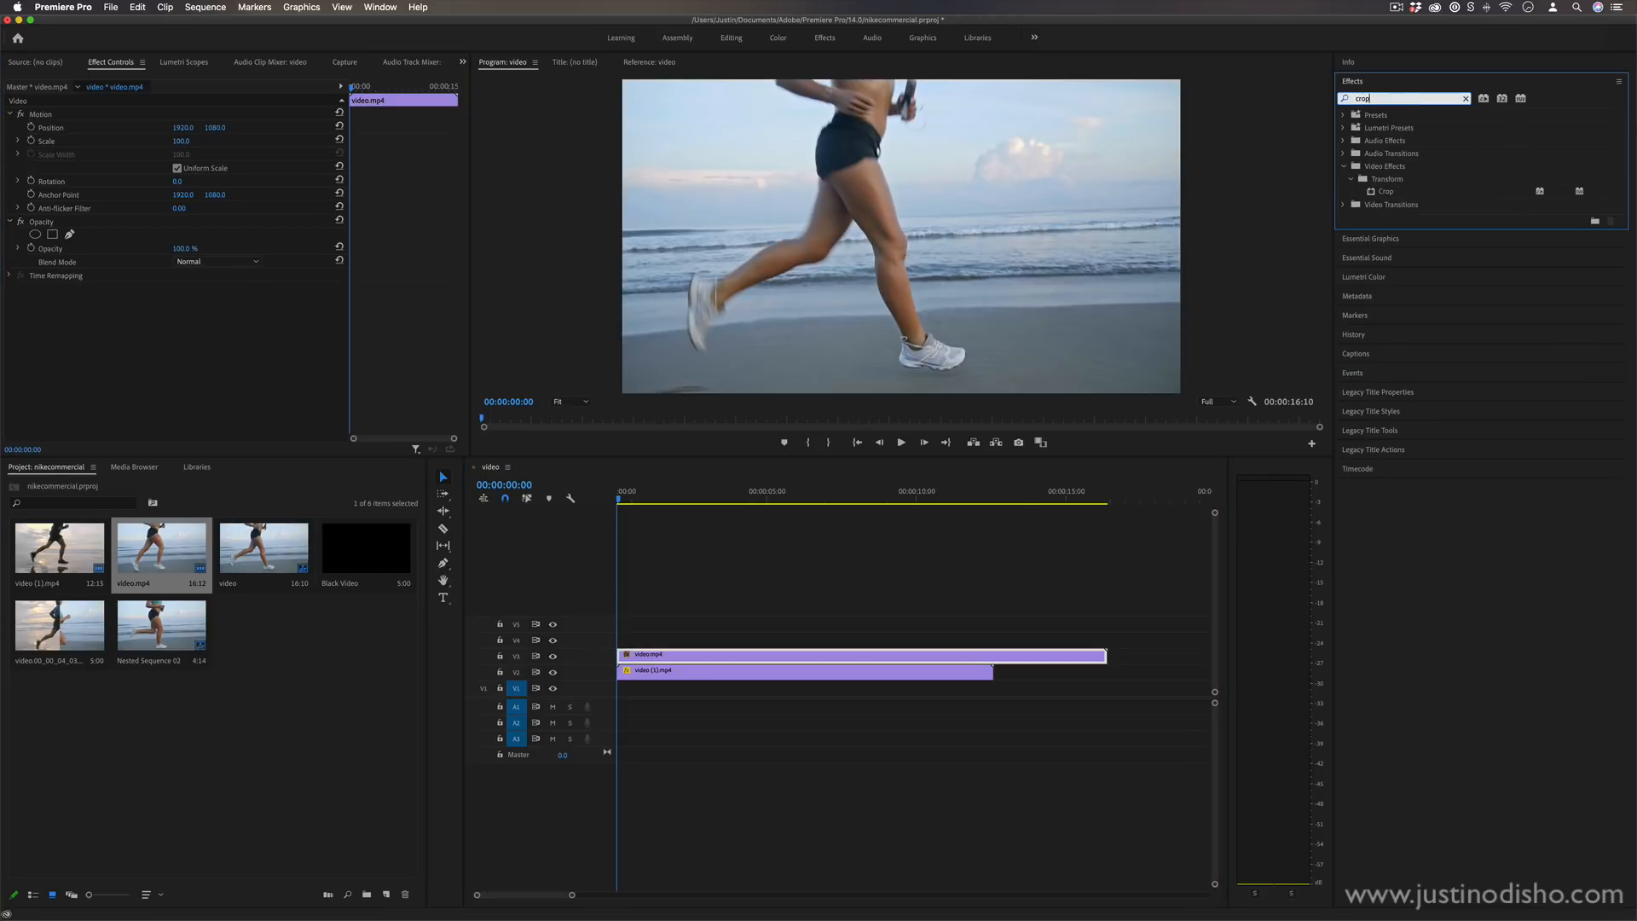
click(1408, 194)
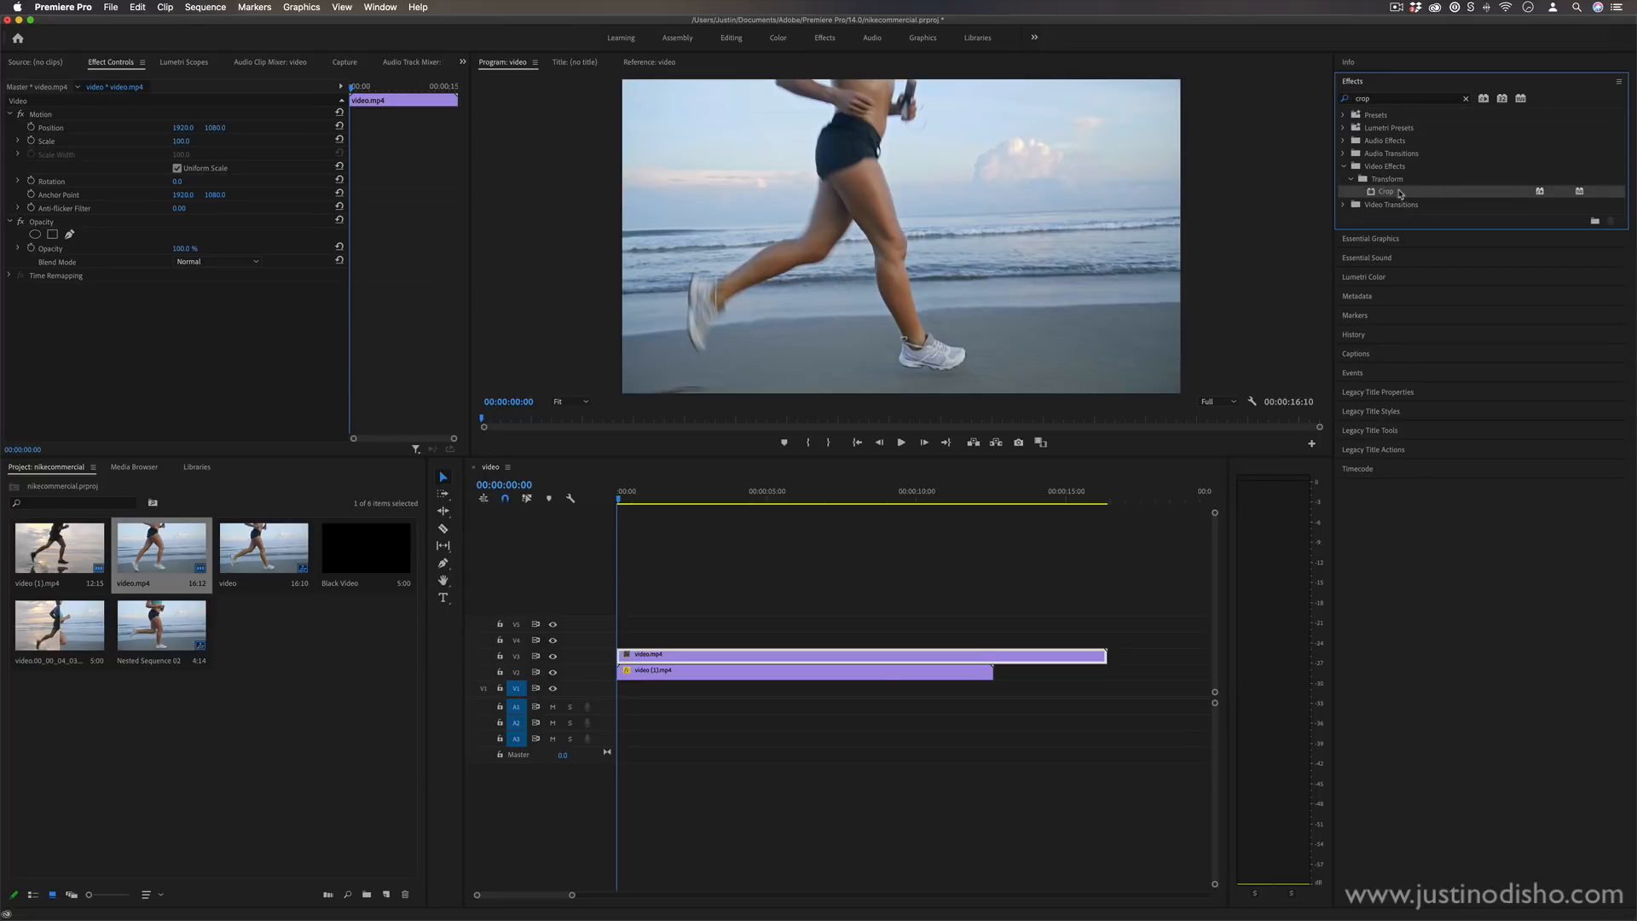
drag(1401, 196, 669, 657)
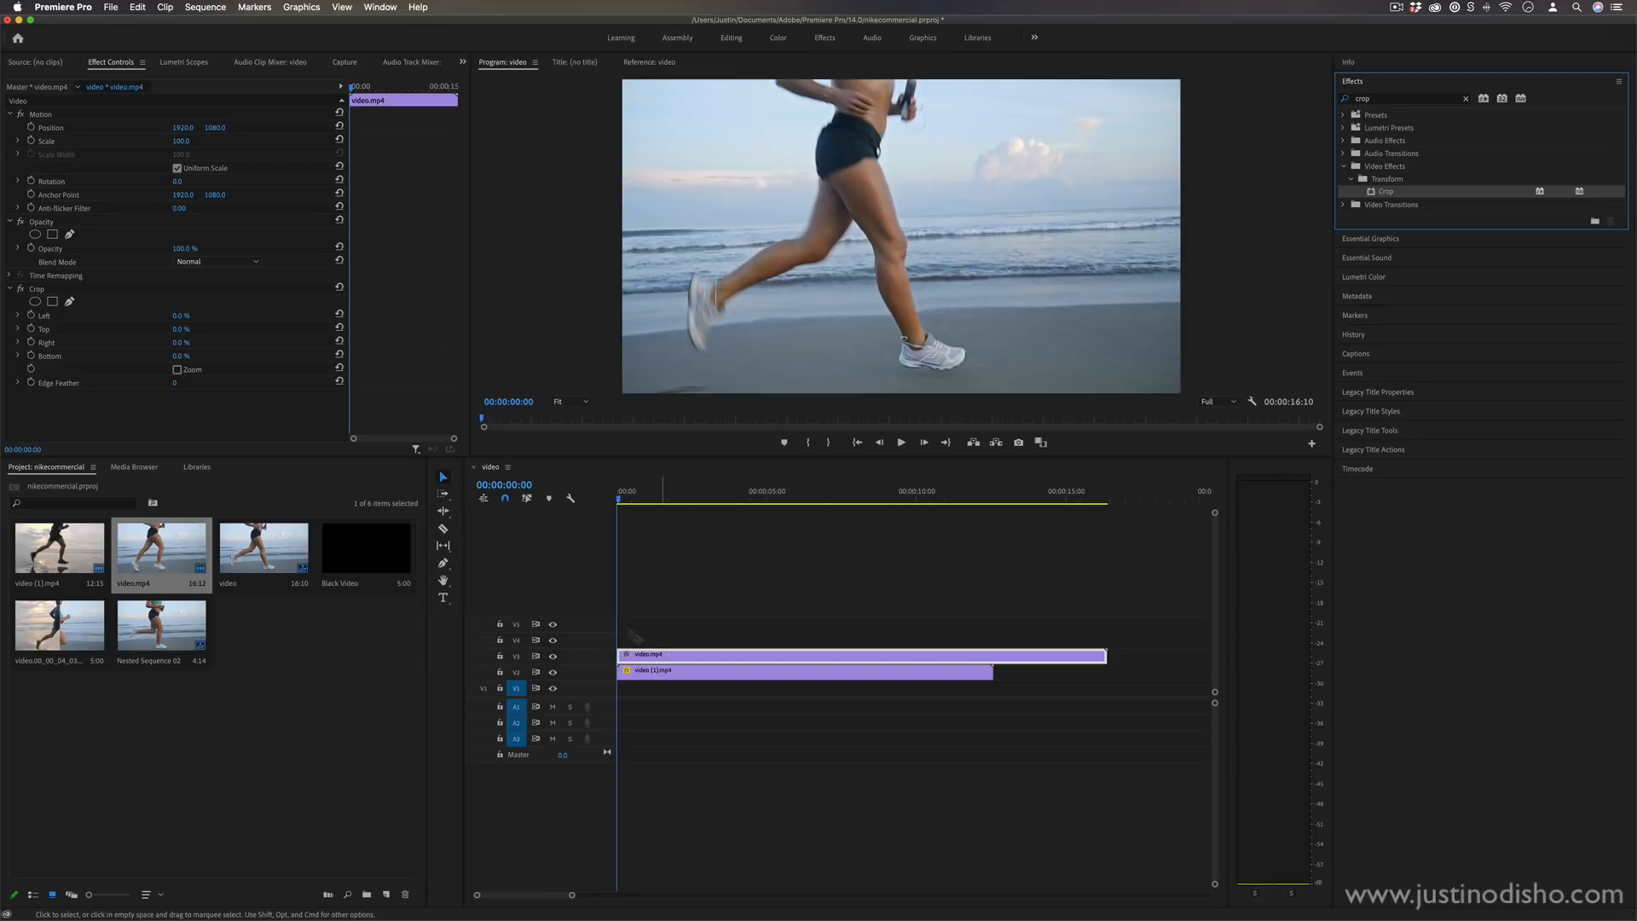
Step: Try a 50% Left crop on video.mp4 and undo it
click(177, 317)
text(50)
key(Return)
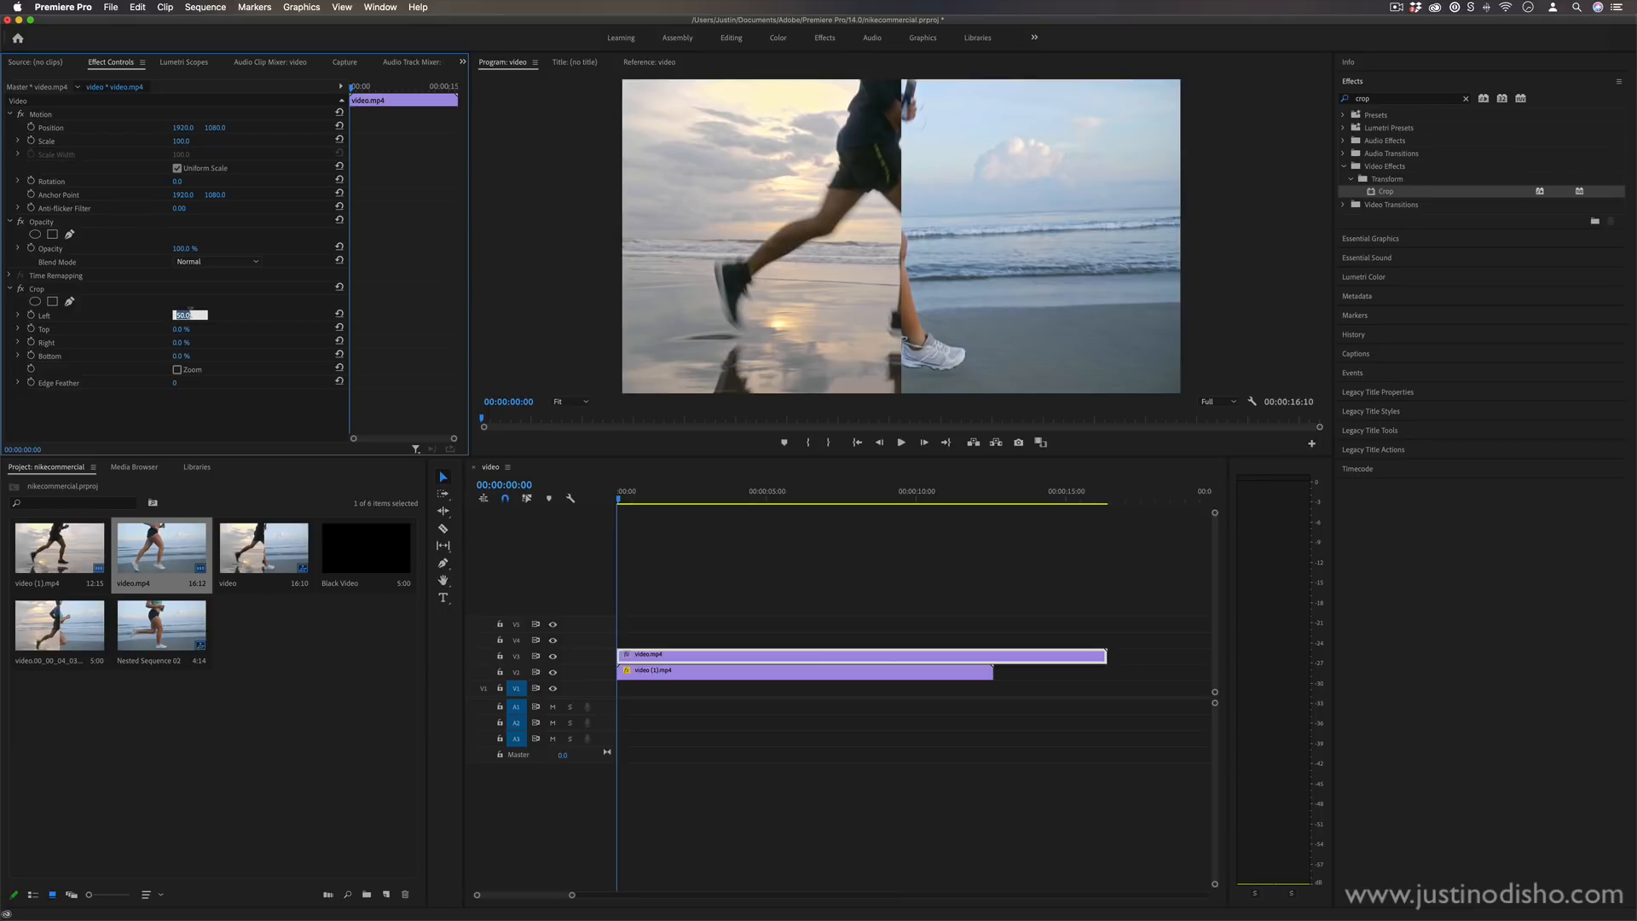
key(super+z)
Step: Set video.mp4's Right crop to 50% and export the frame at 00:00:01:24 as a still into the project
click(180, 342)
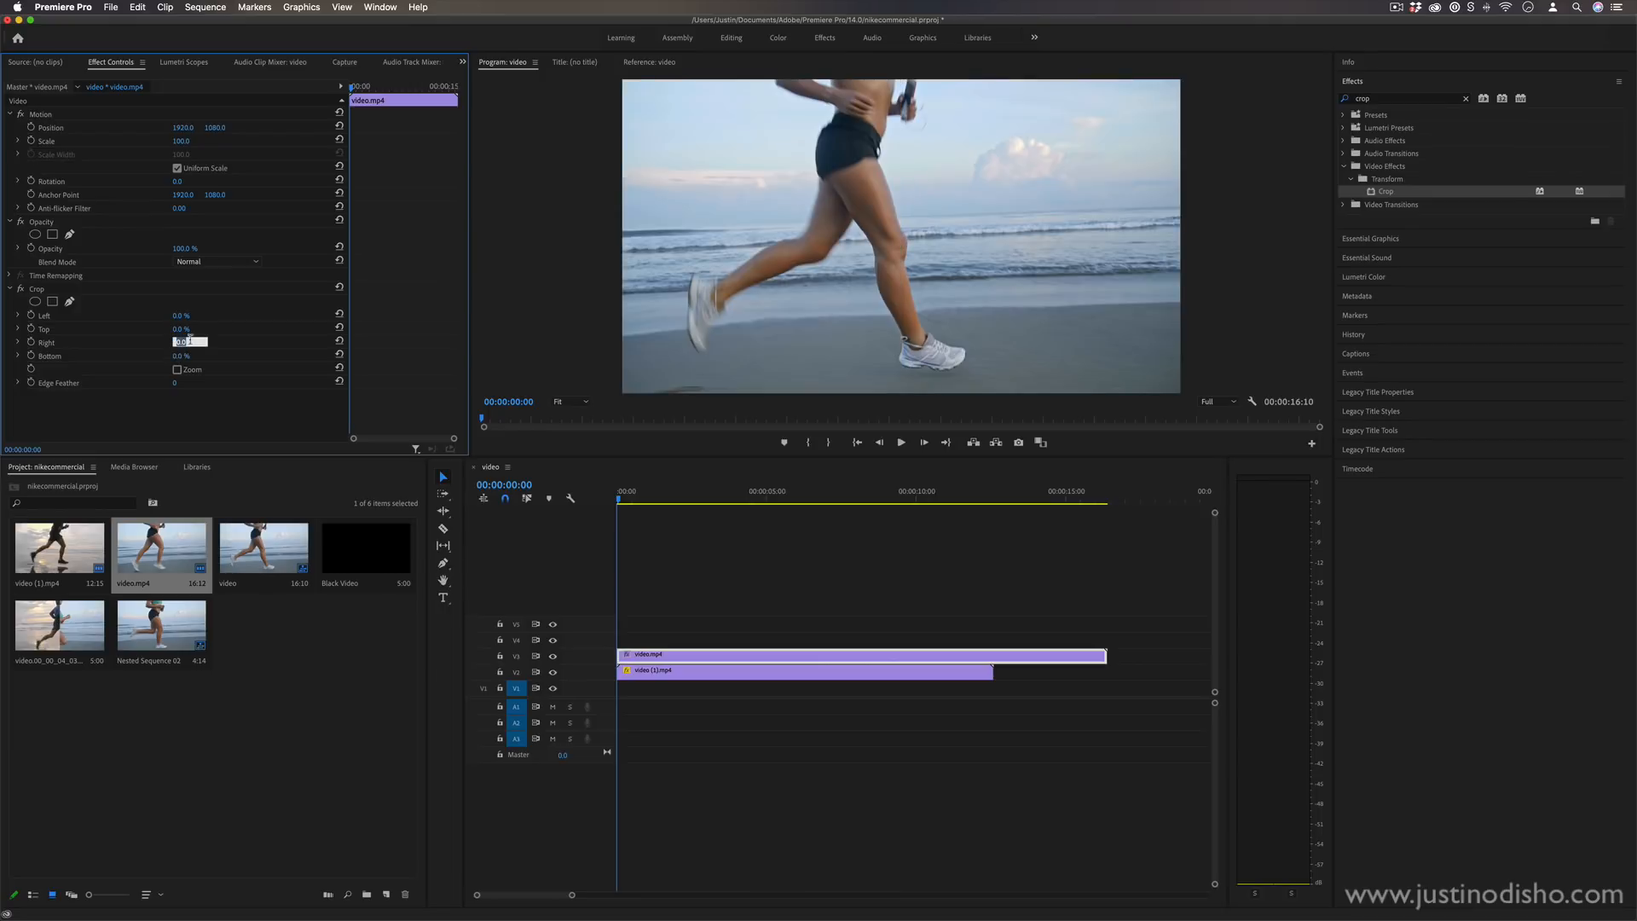
text(50)
key(Return)
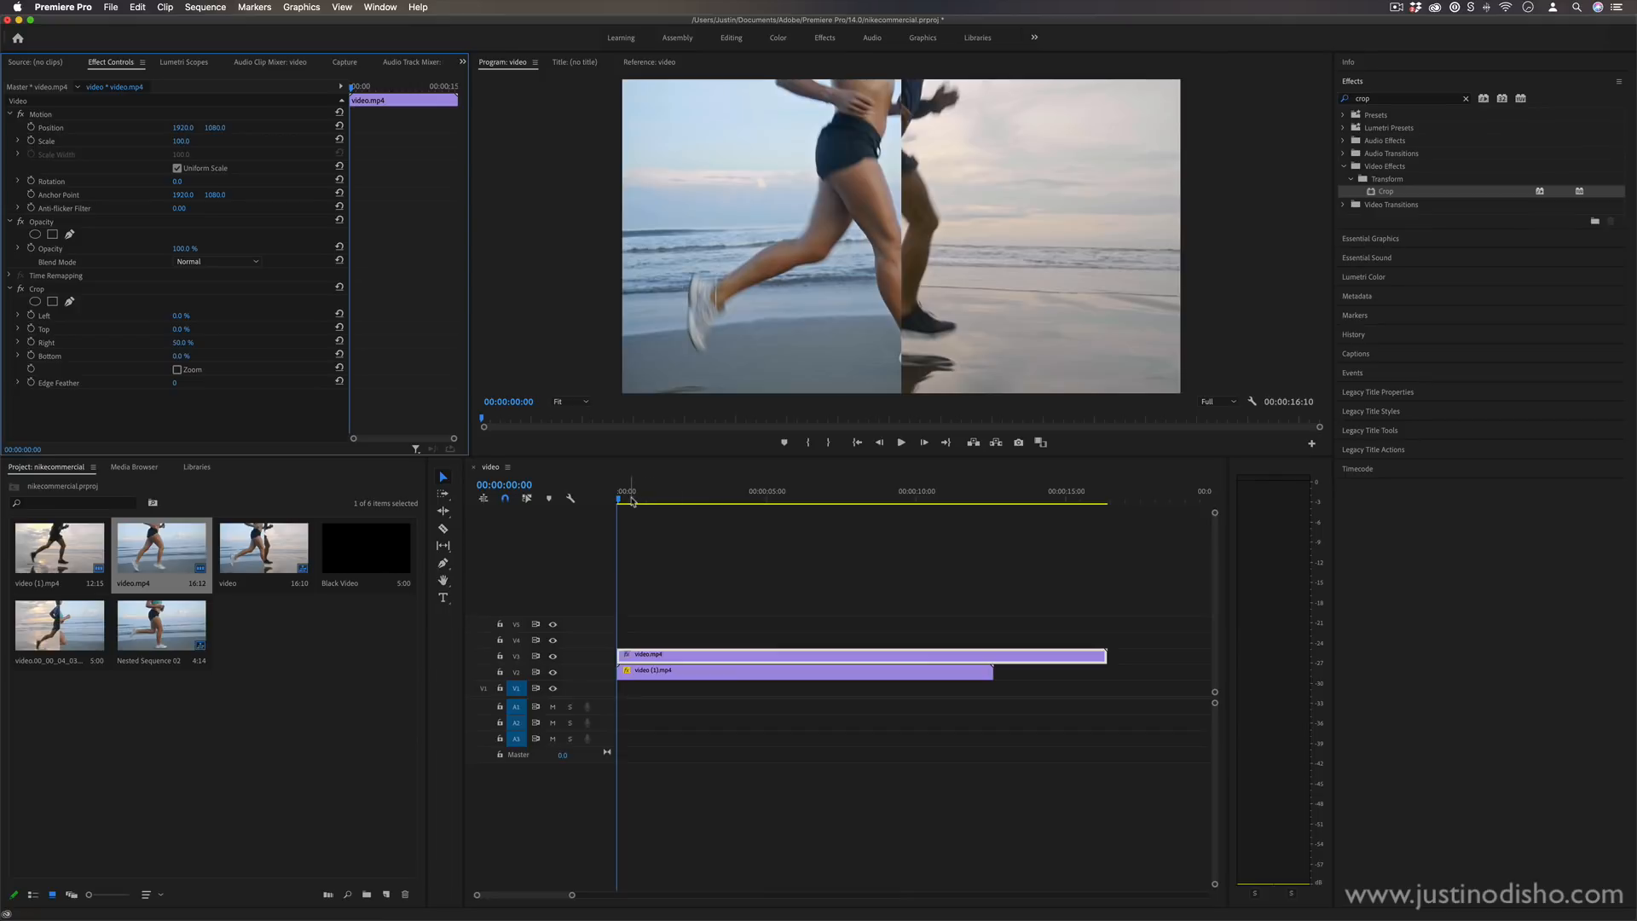
drag(629, 500, 677, 500)
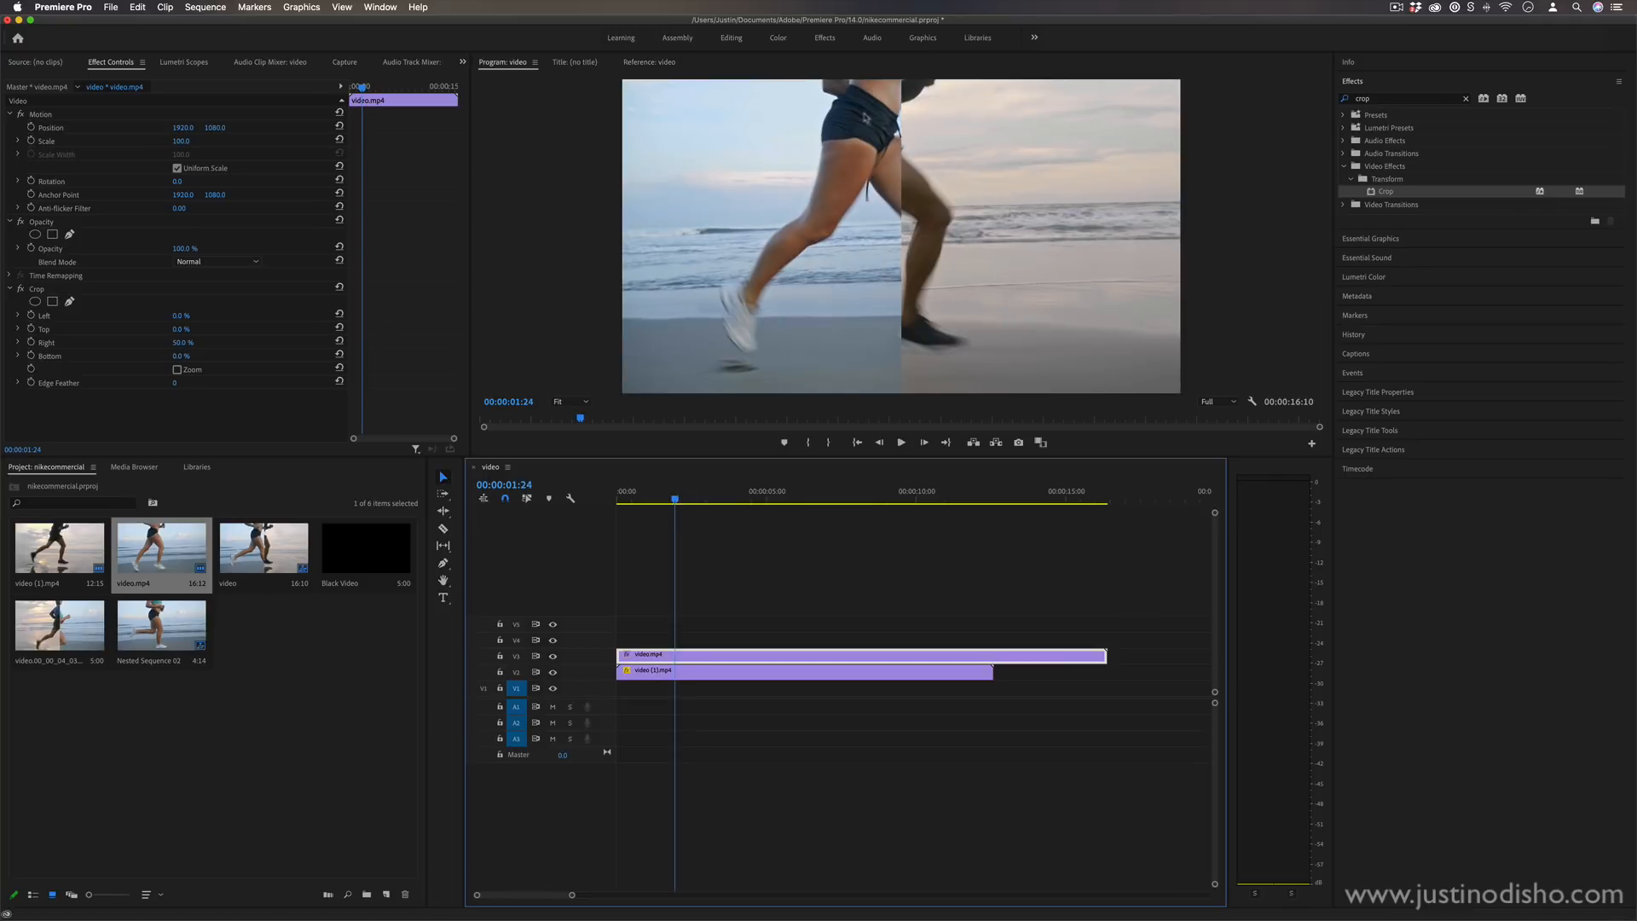
click(1019, 441)
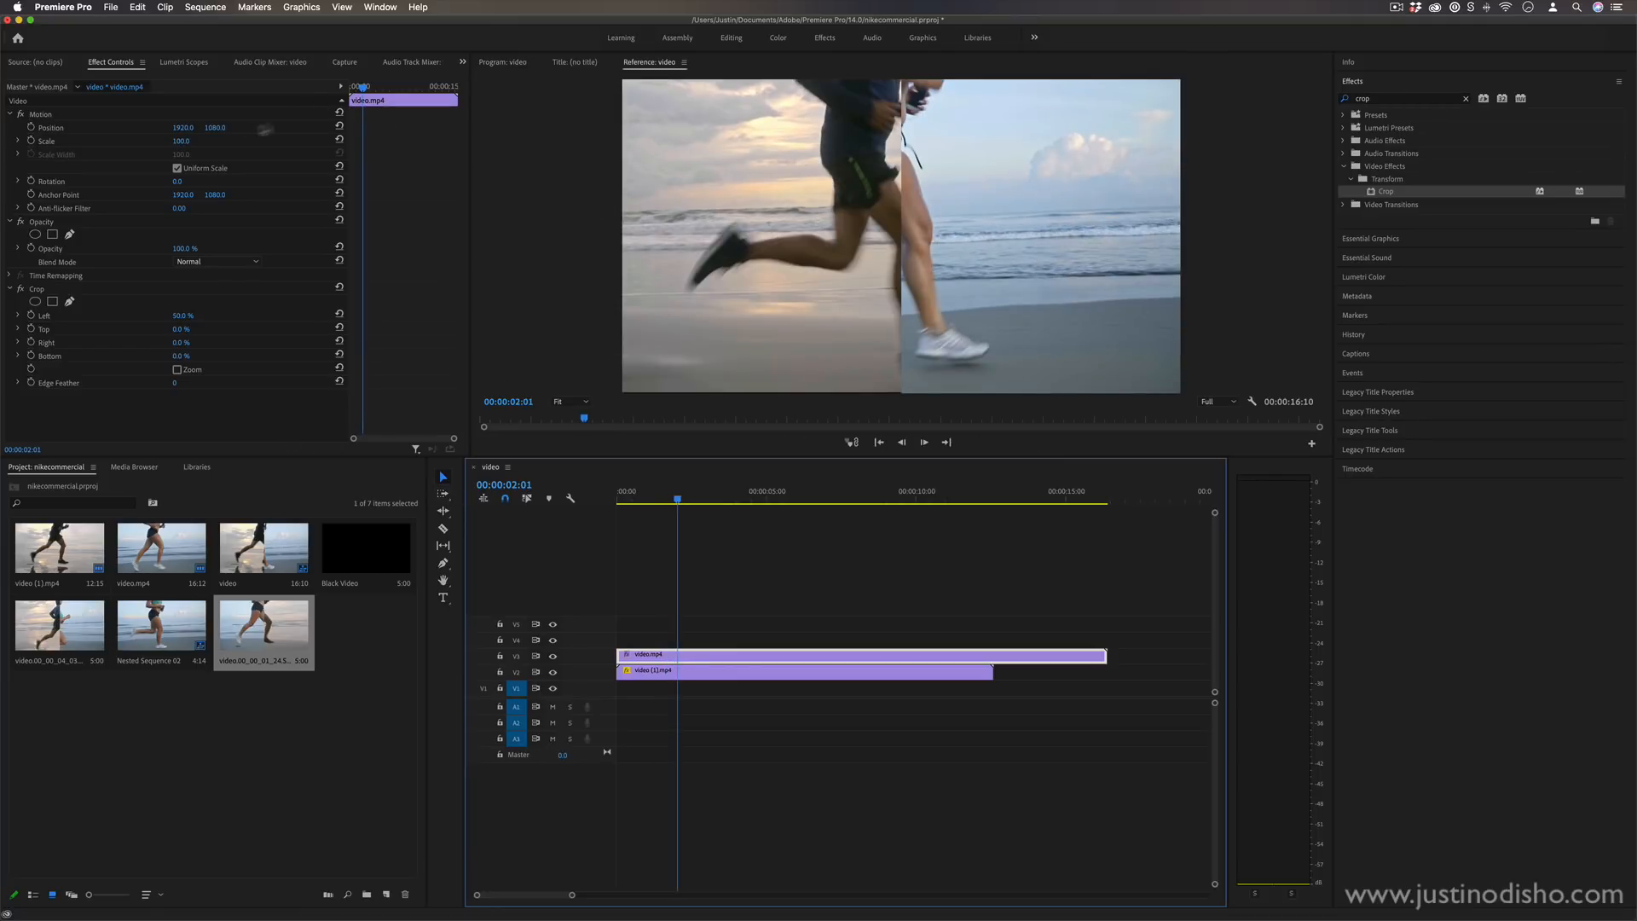
Step: Refine video.mp4 at 00:00:02:01 with Position X 1793, Scale 108 and a Left crop of 48% to join the two runners
click(733, 672)
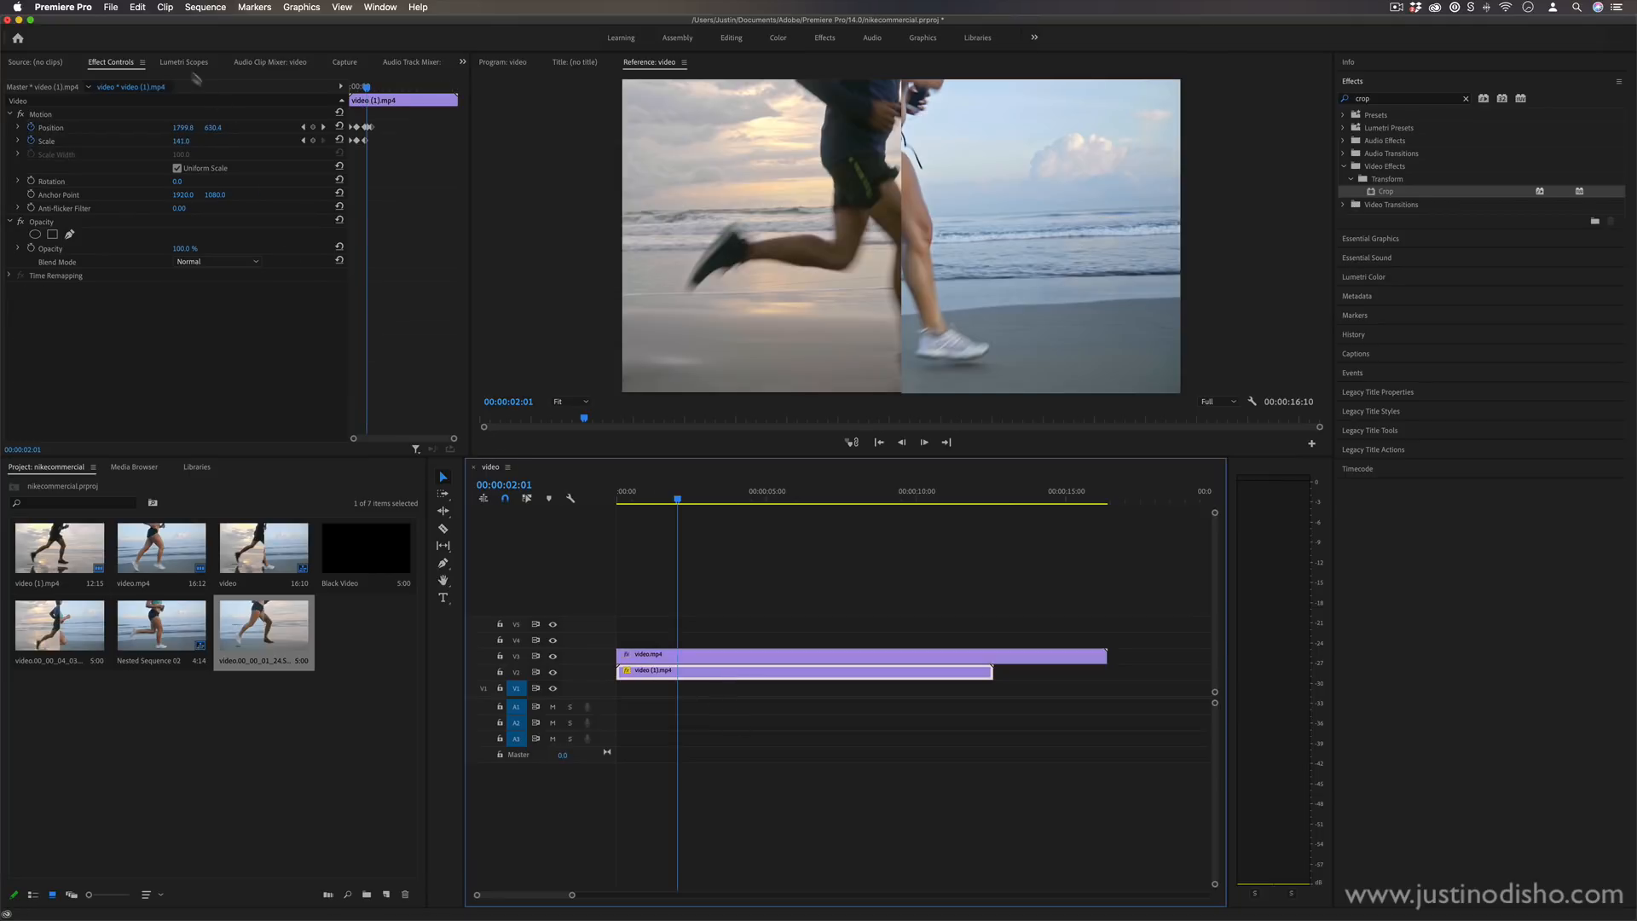
drag(213, 134, 261, 134)
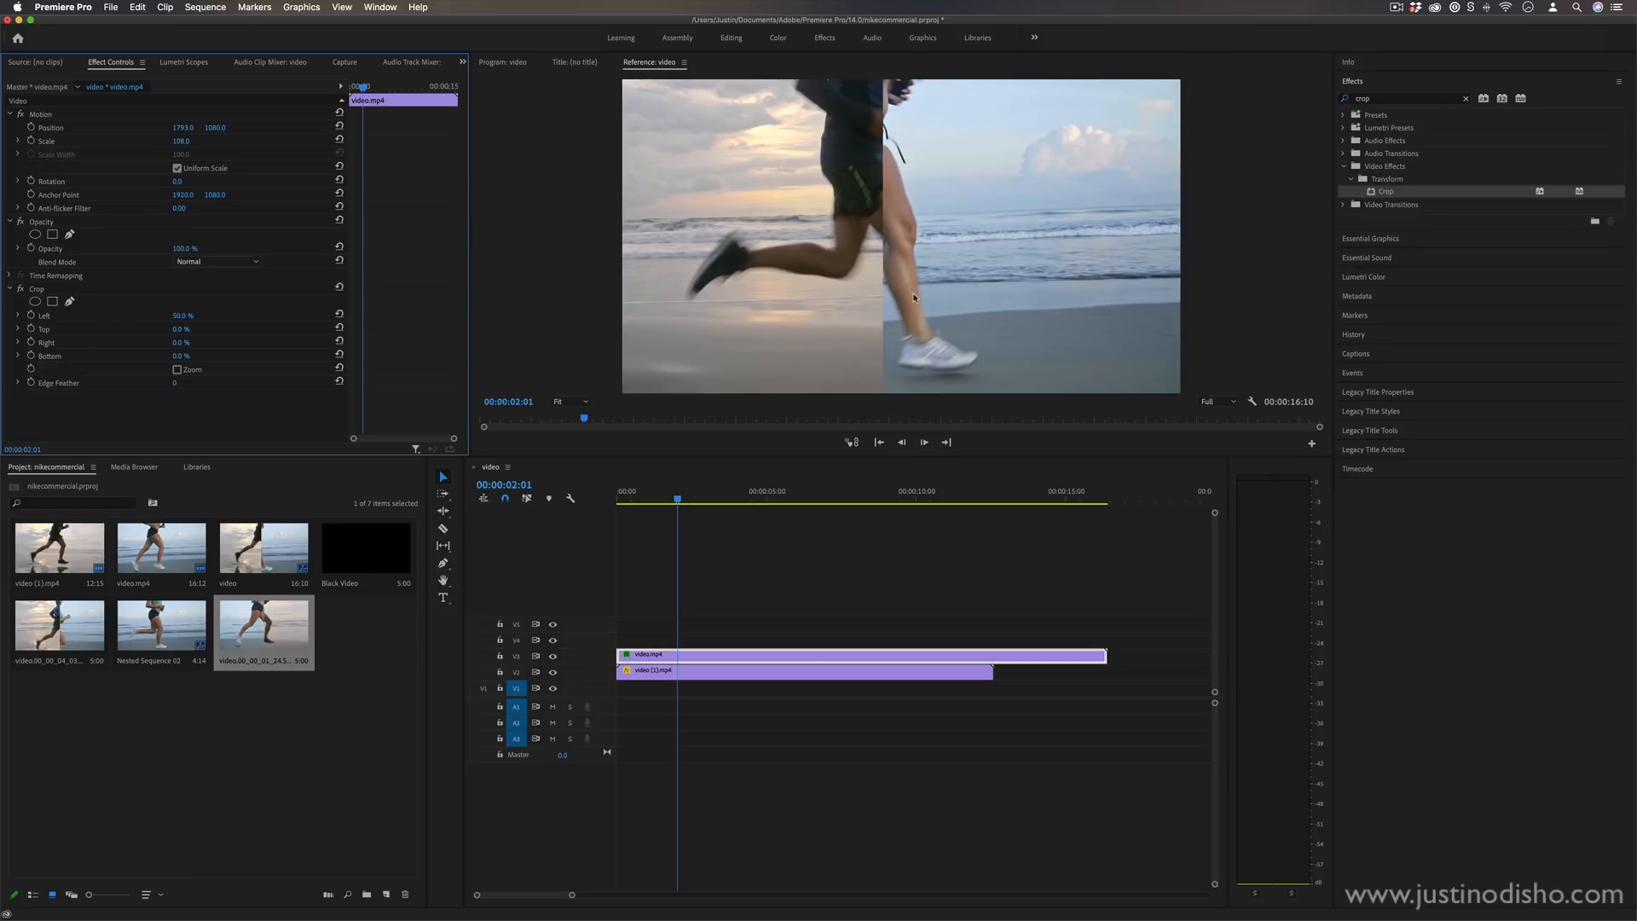
mouse_move(182, 316)
mouse_down()
mouse_move(162, 316)
mouse_move(229, 315)
mouse_move(161, 315)
mouse_move(190, 315)
mouse_up()
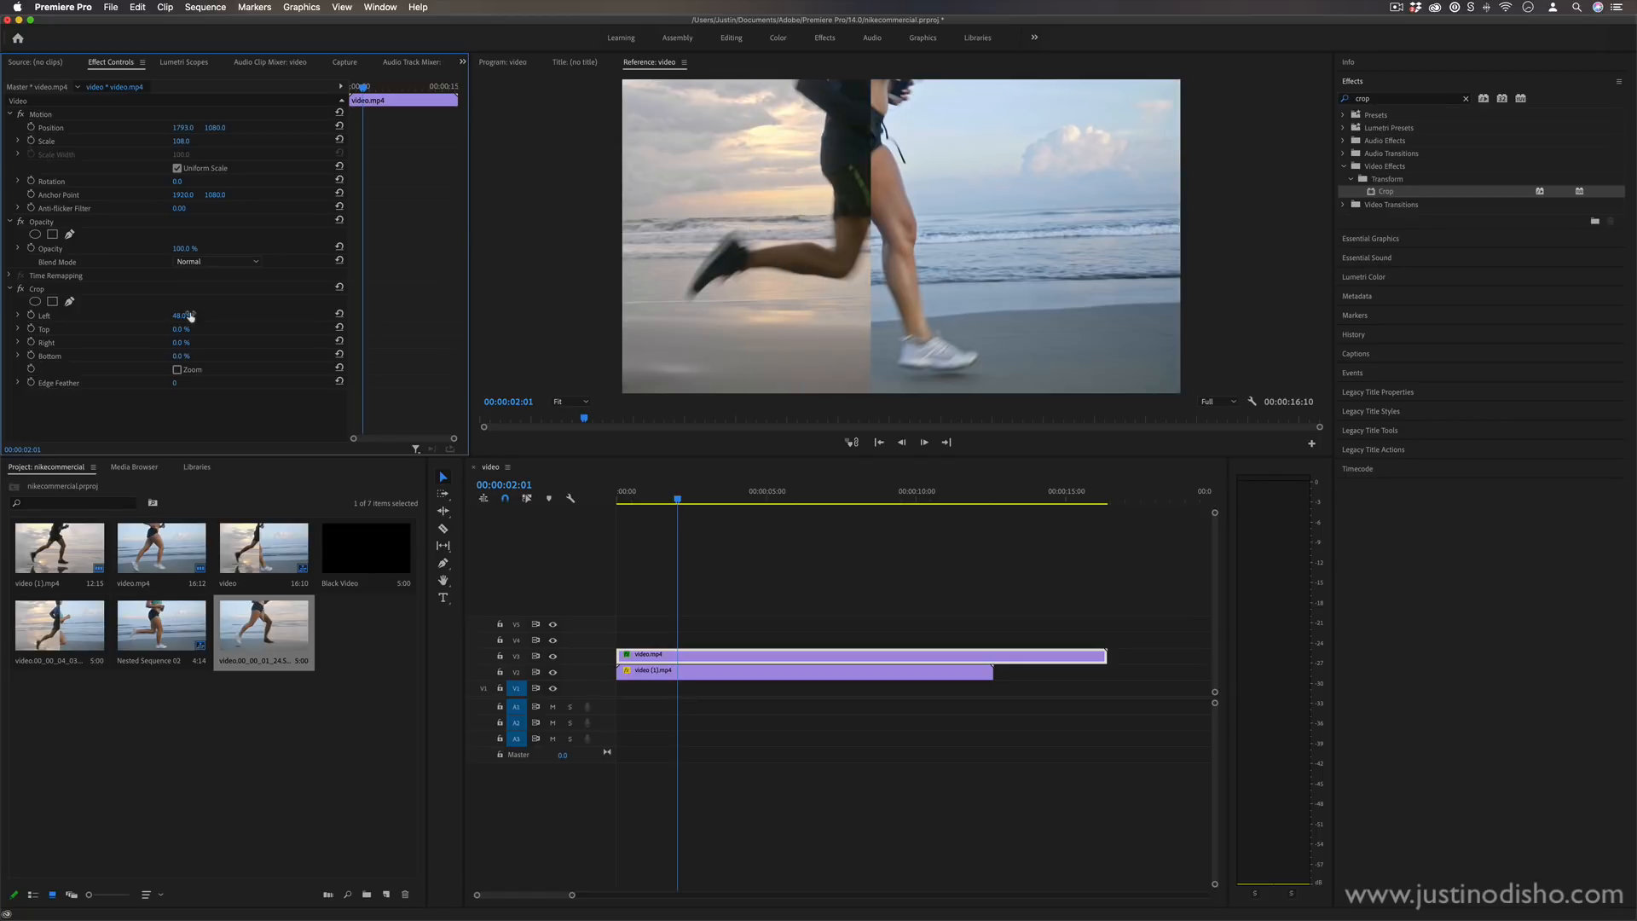
Step: Play the split-screen sequence from the start, check the runners' alignment around 00:00:02:05, and select video.mp4's Crop effect to show its edges
click(538, 468)
key(Home)
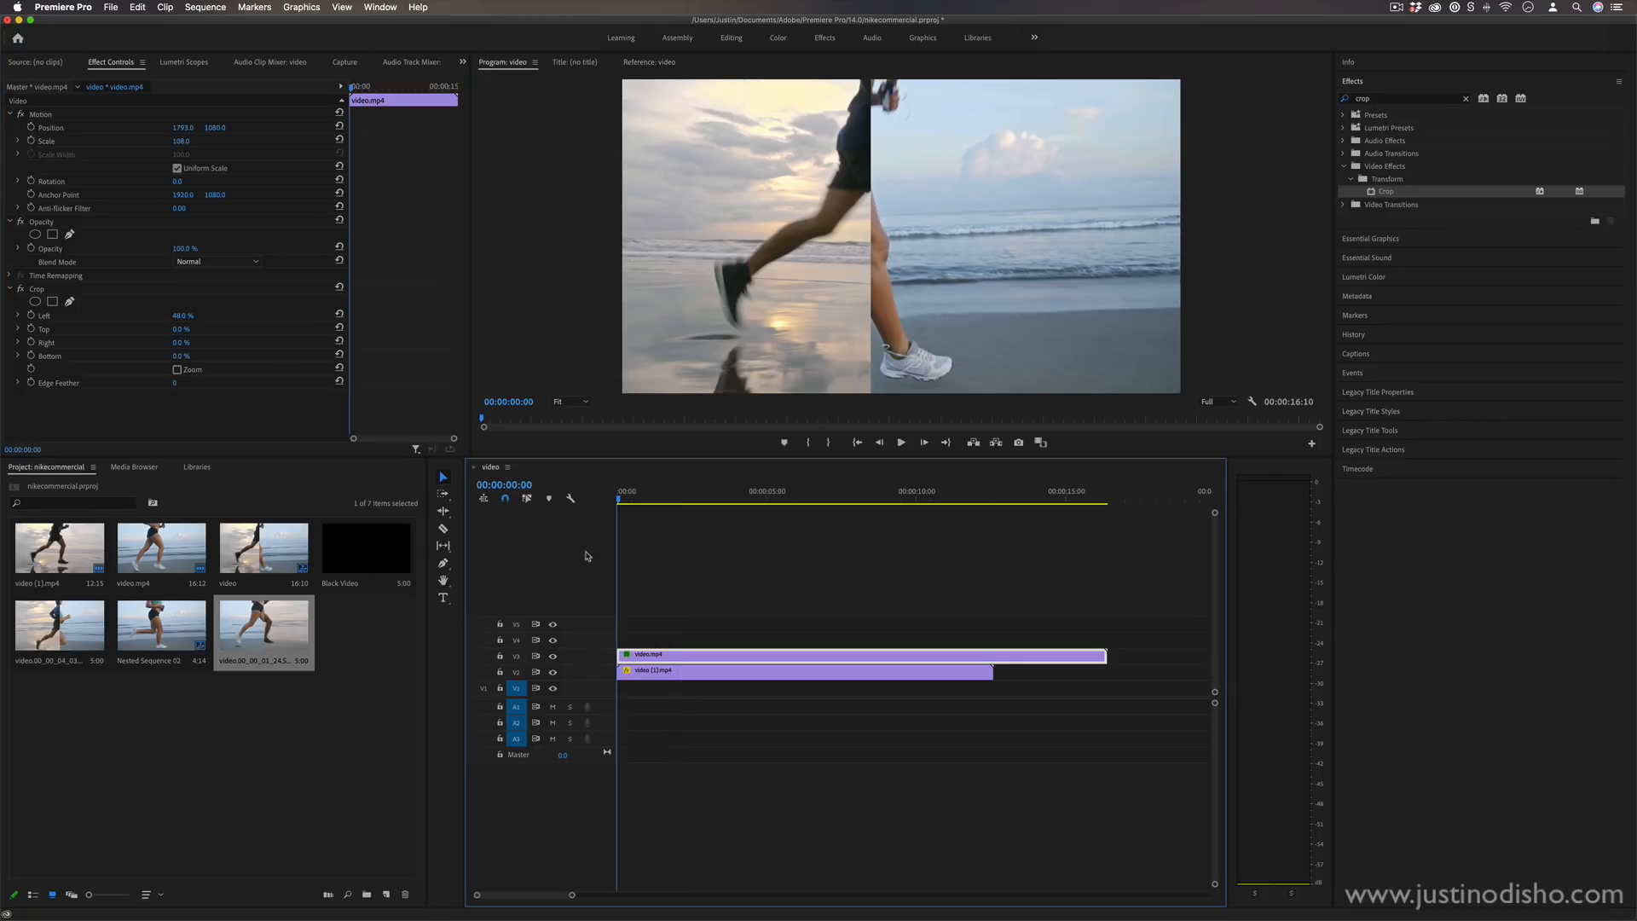
key(space)
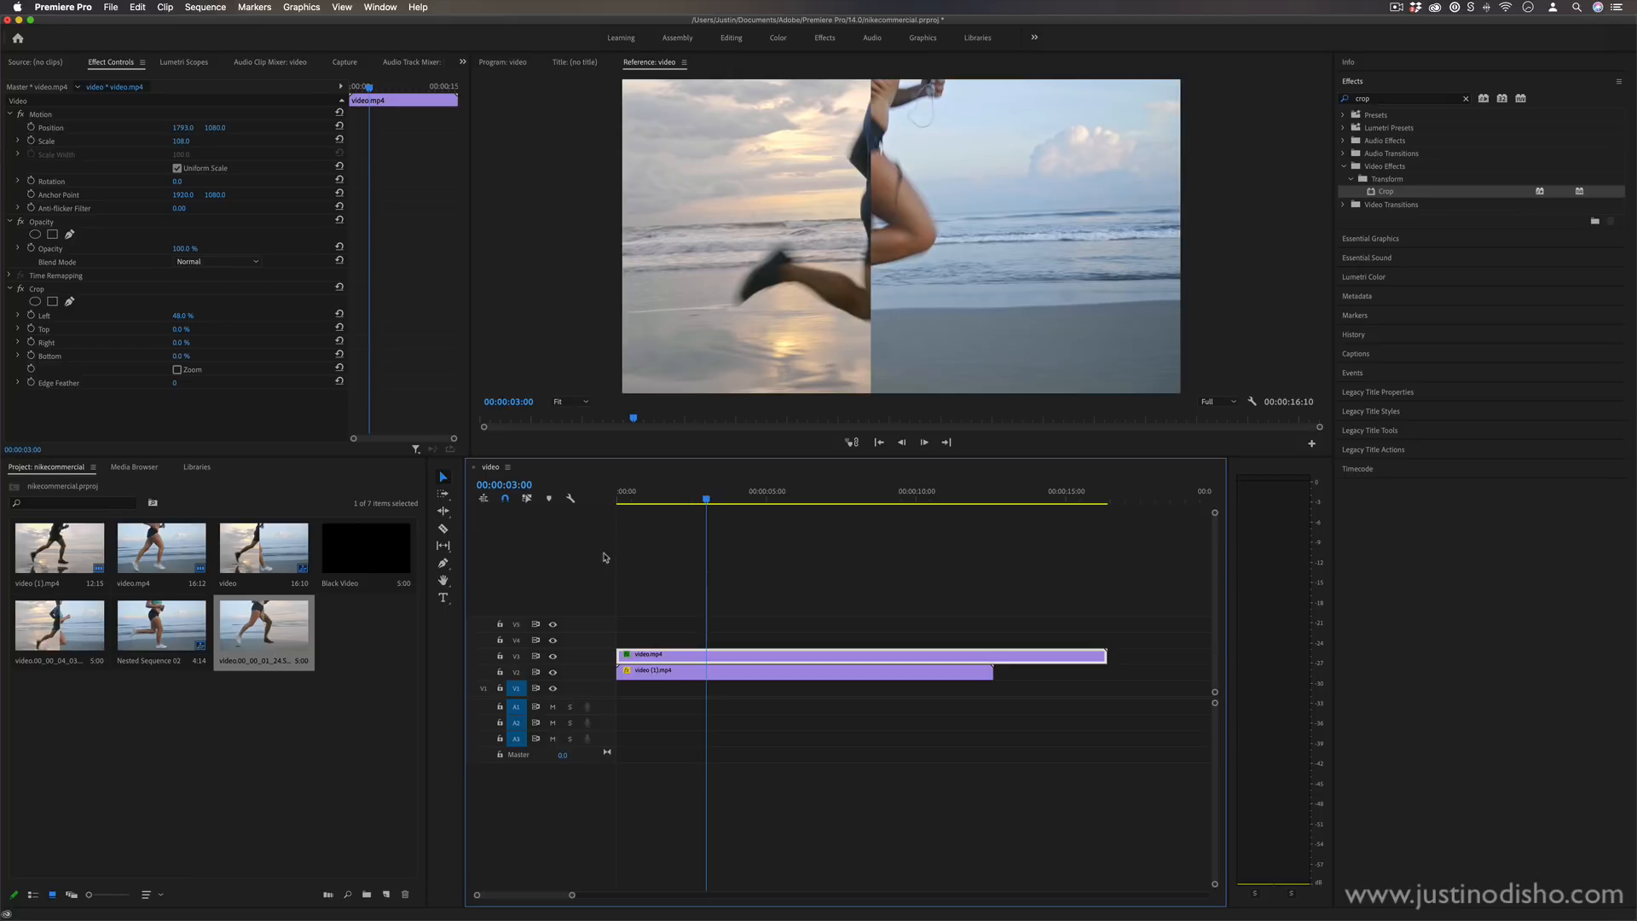
drag(680, 496, 653, 499)
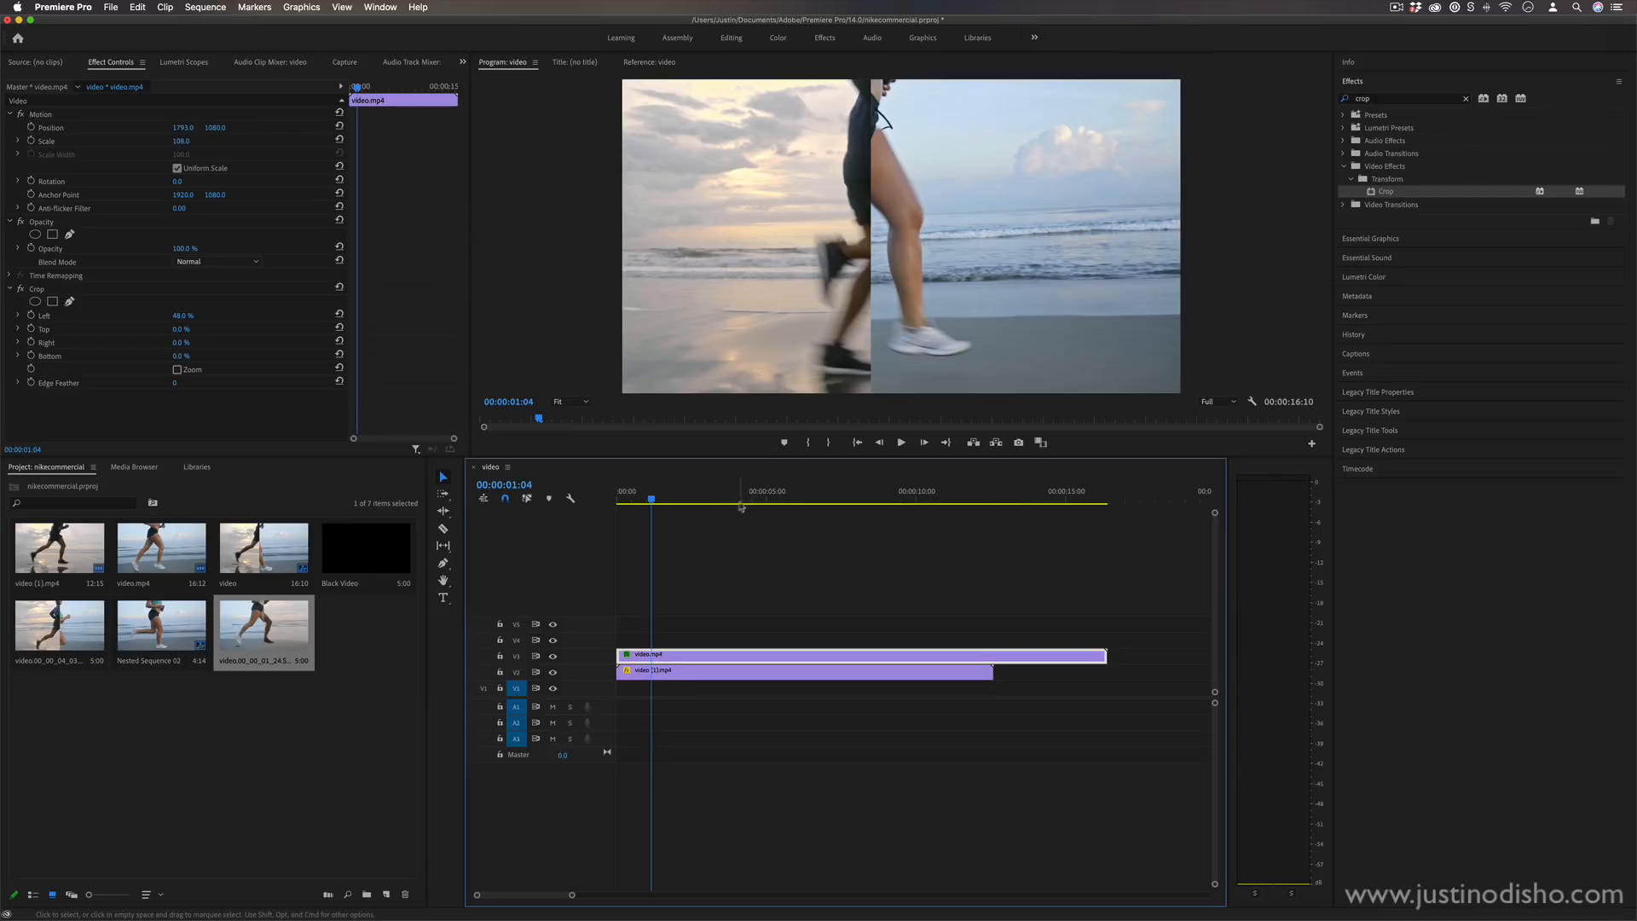
key(space)
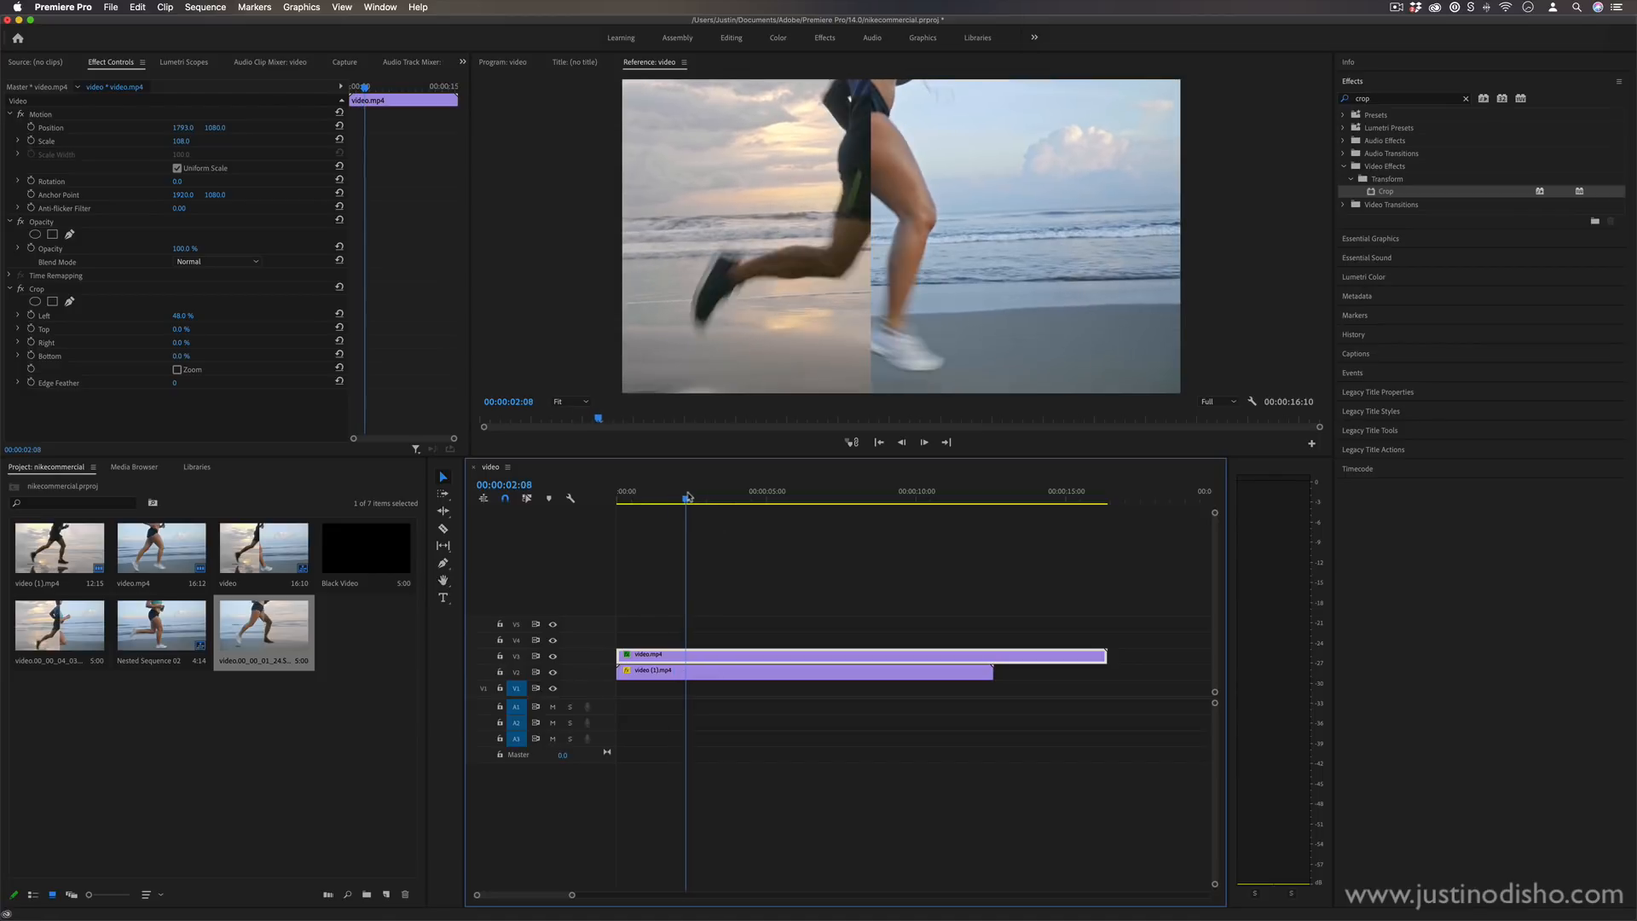
drag(687, 497, 683, 496)
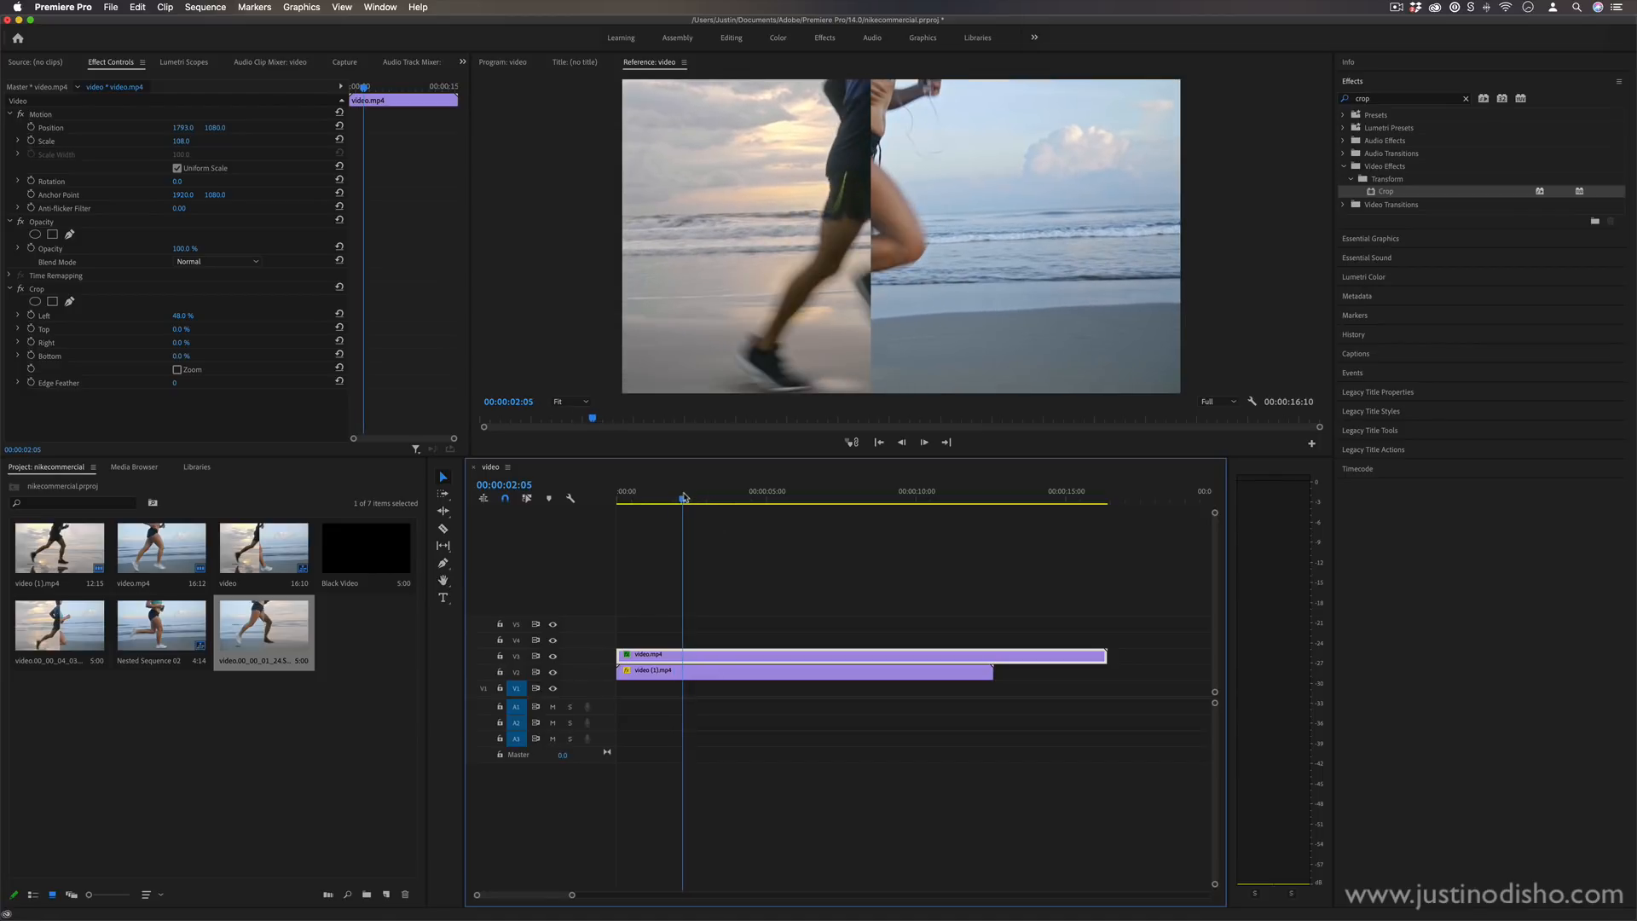
key(space)
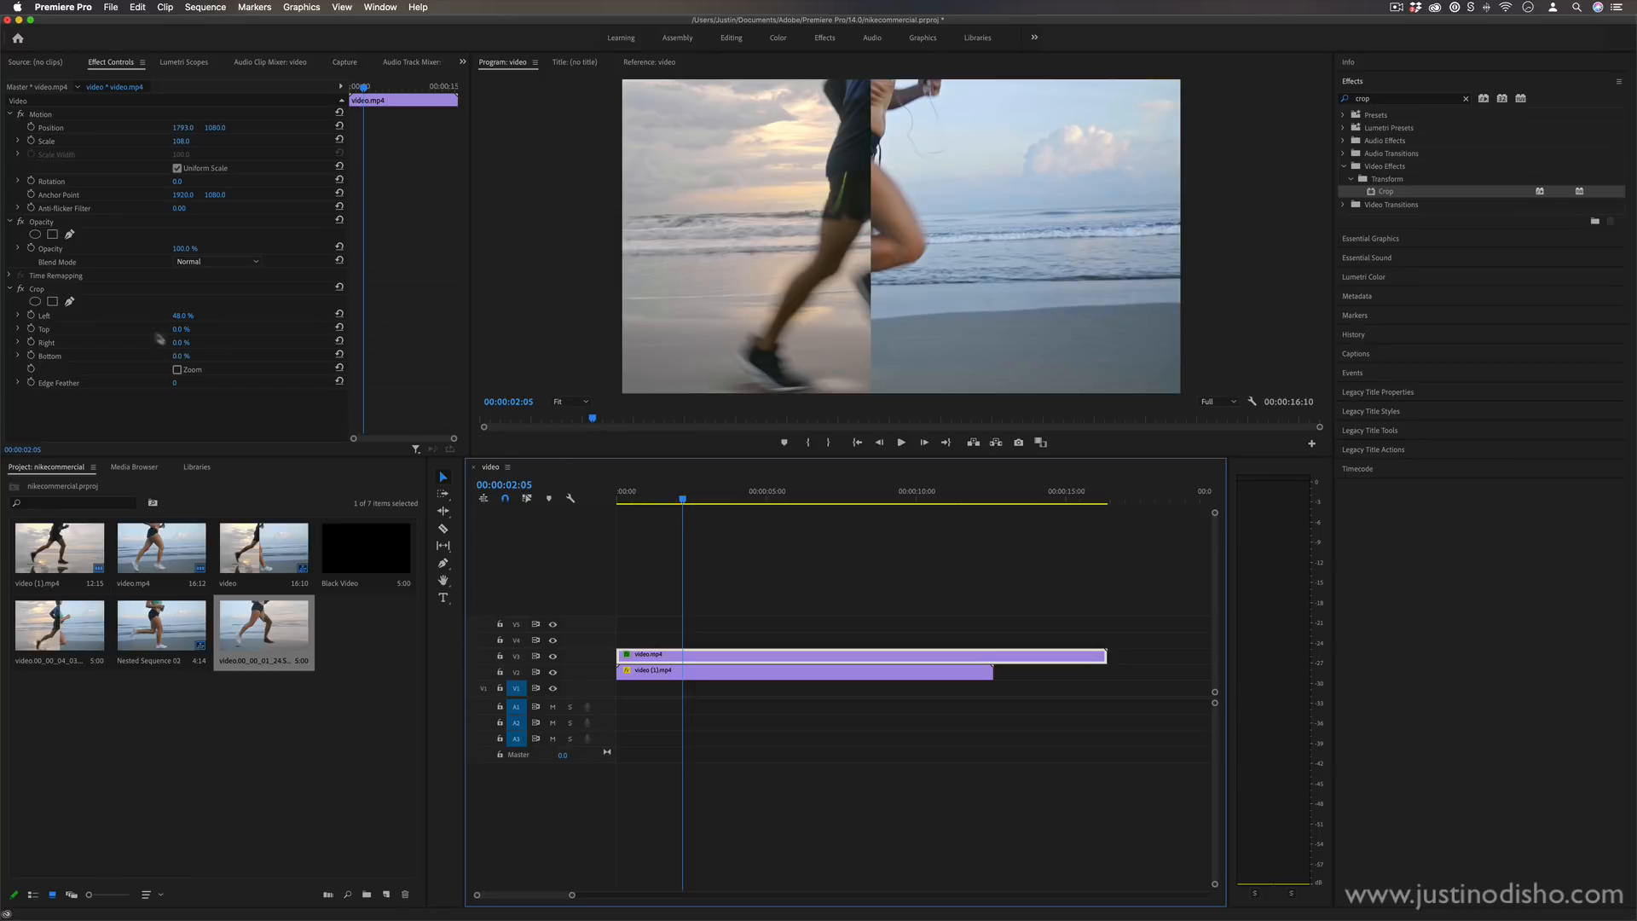
click(47, 290)
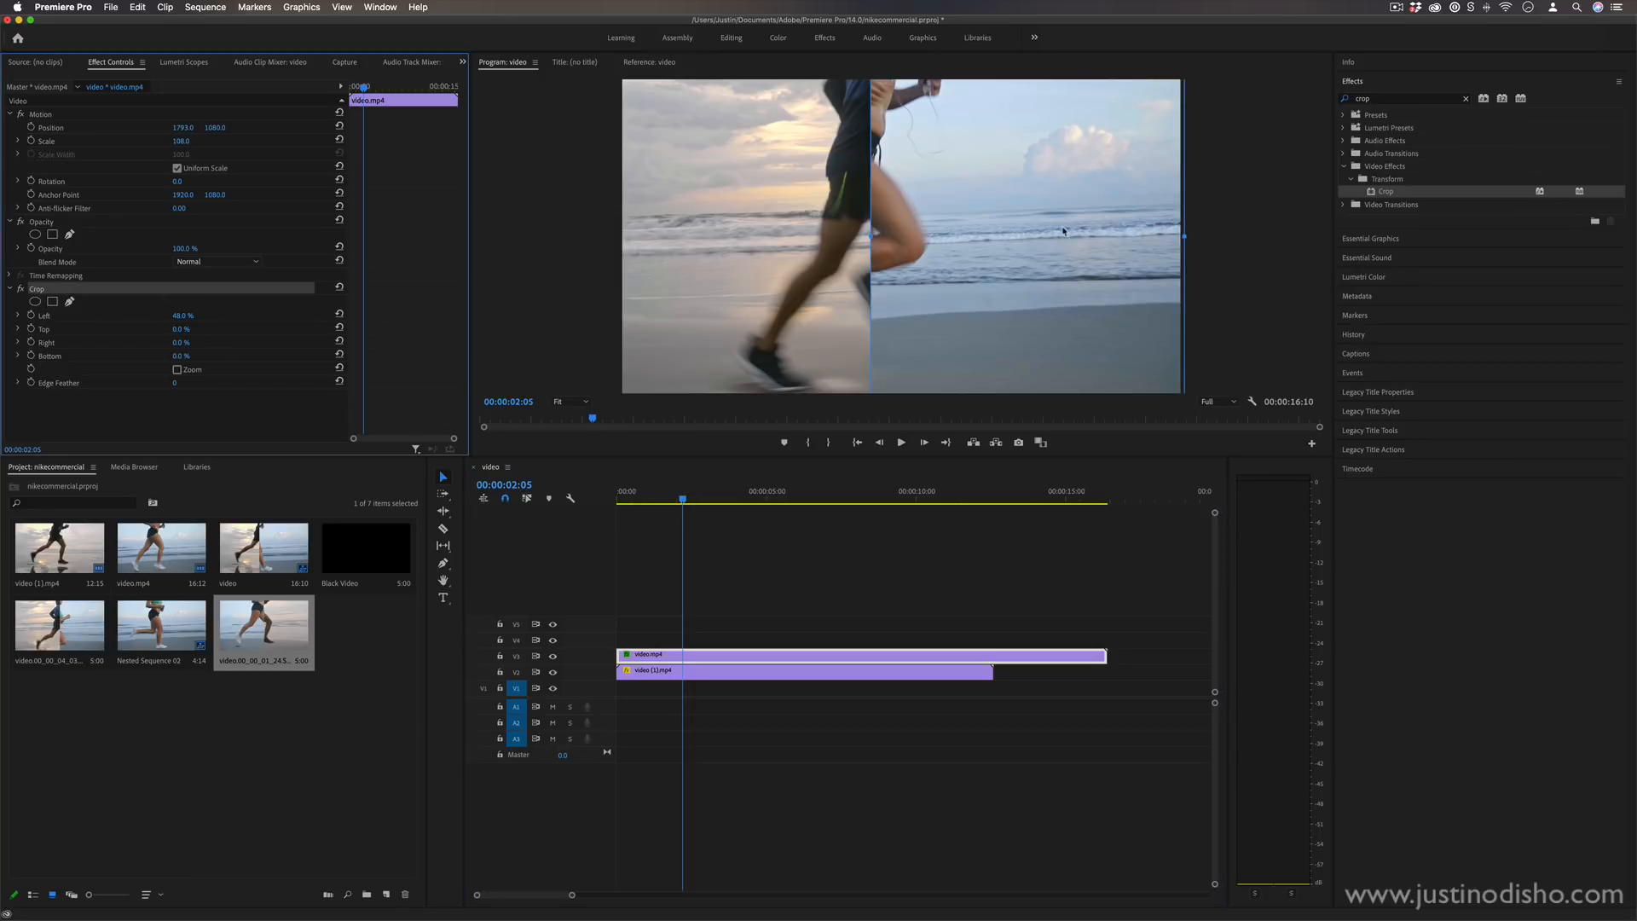
mouse_move(650, 500)
mouse_down()
mouse_move(626, 501)
mouse_move(678, 501)
mouse_move(644, 501)
mouse_up()
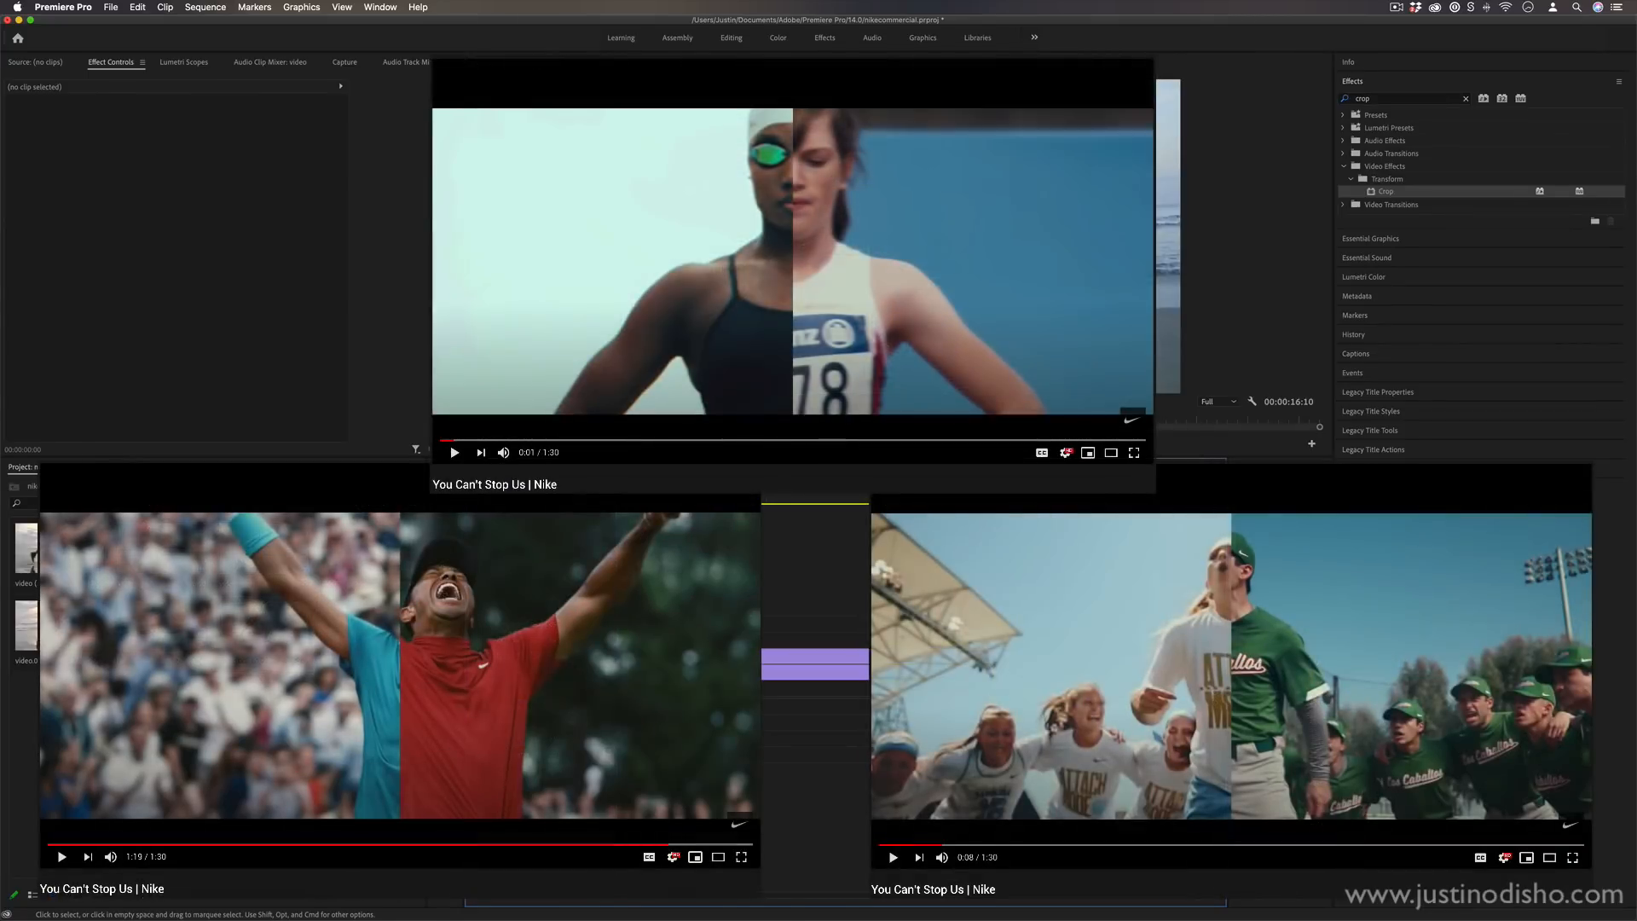